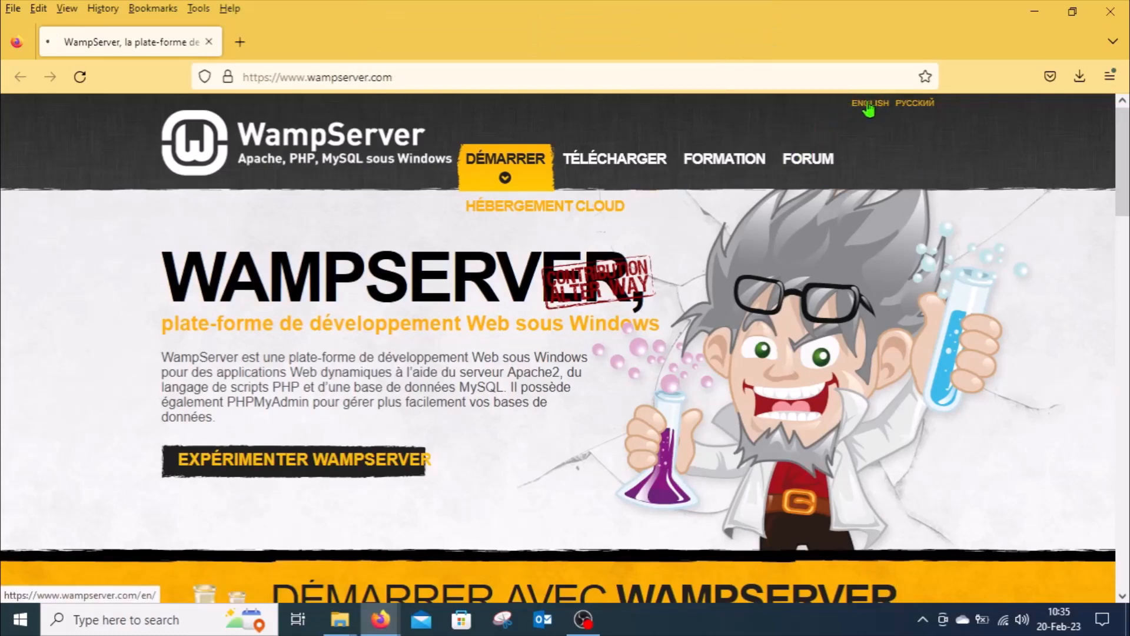
# Switch the WampServer site to English and download the 64-bit (x64) installer directly without filling in the form.
pyautogui.click(868, 105)
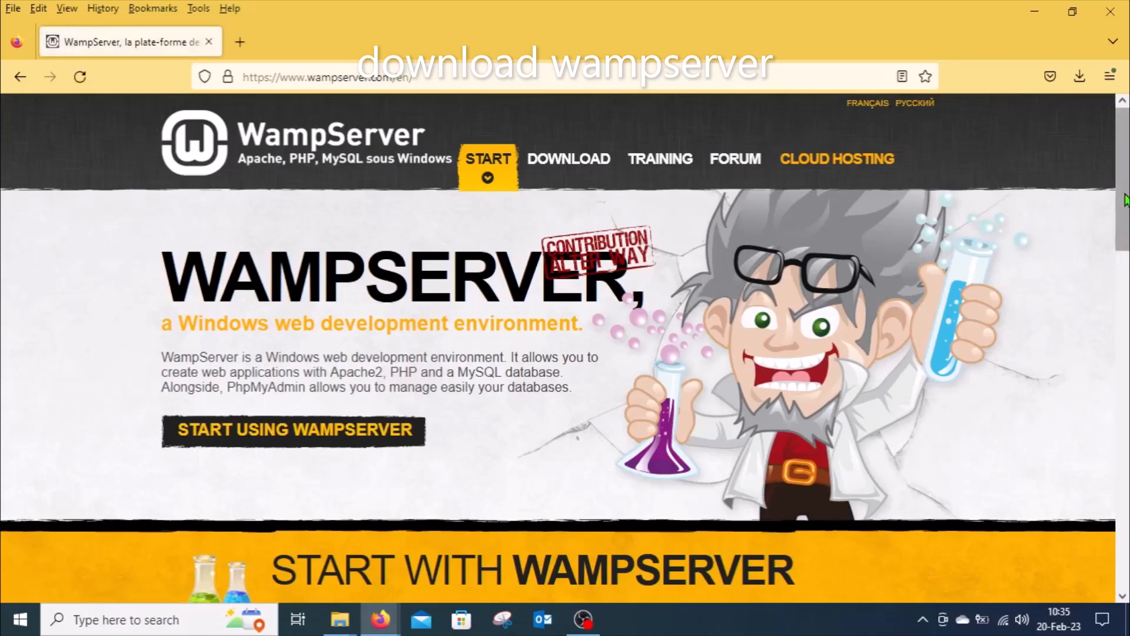
pyautogui.moveTo(1124, 201); pyautogui.dragTo(1125, 364)
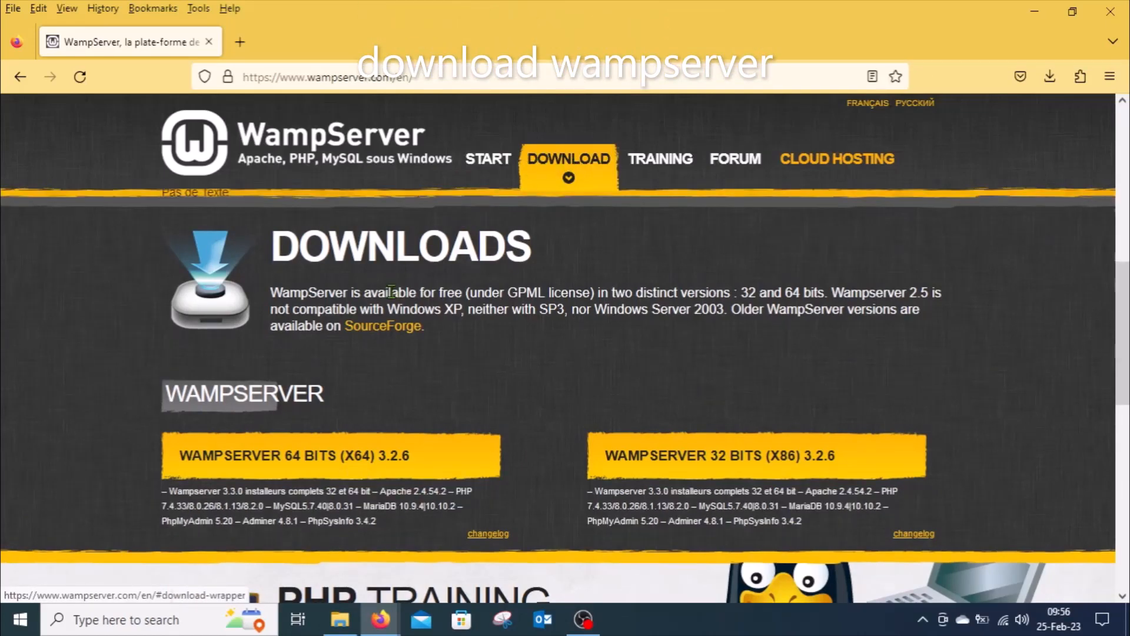
pyautogui.click(341, 455)
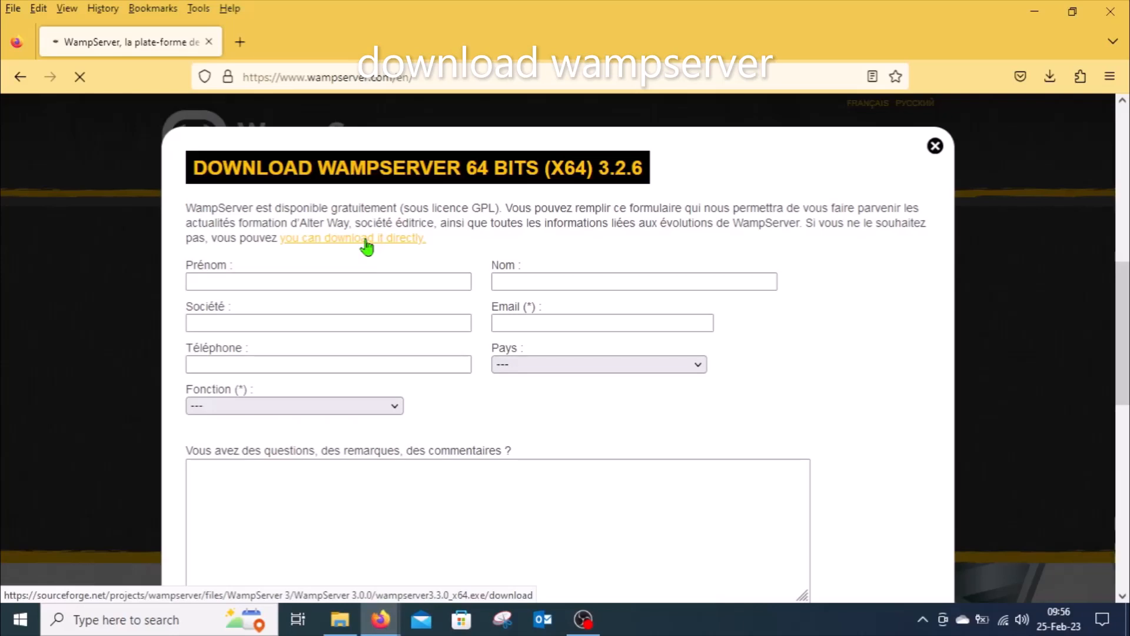
pyautogui.click(366, 242)
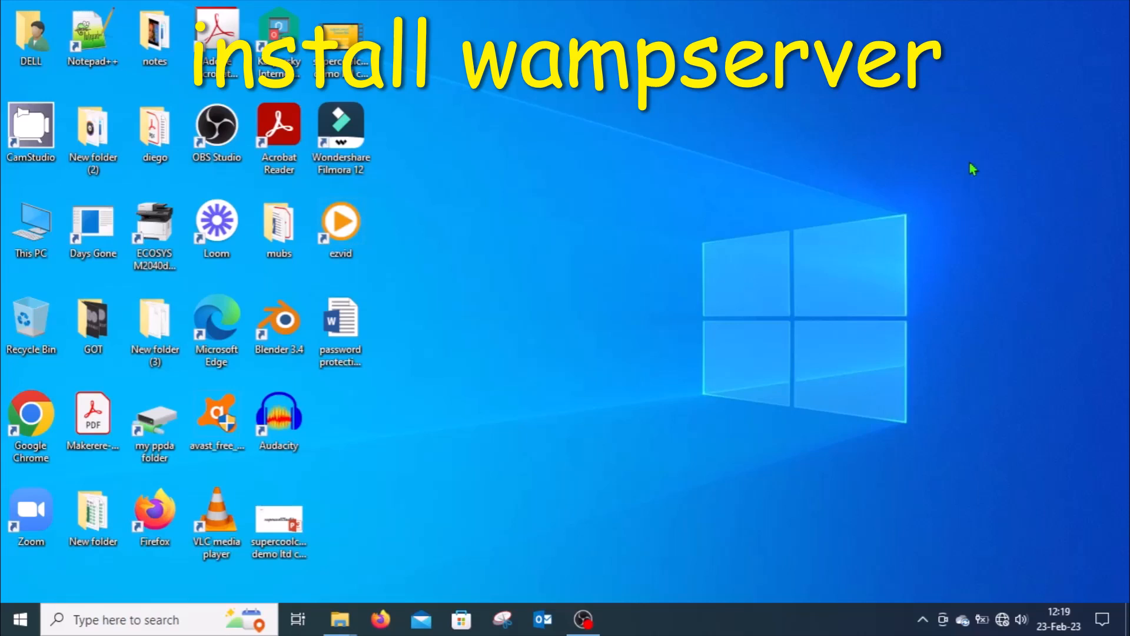
# Find wampserver3.3.0_x64 in the Downloads folder and run it as administrator.
pyautogui.doubleClick(37, 219)
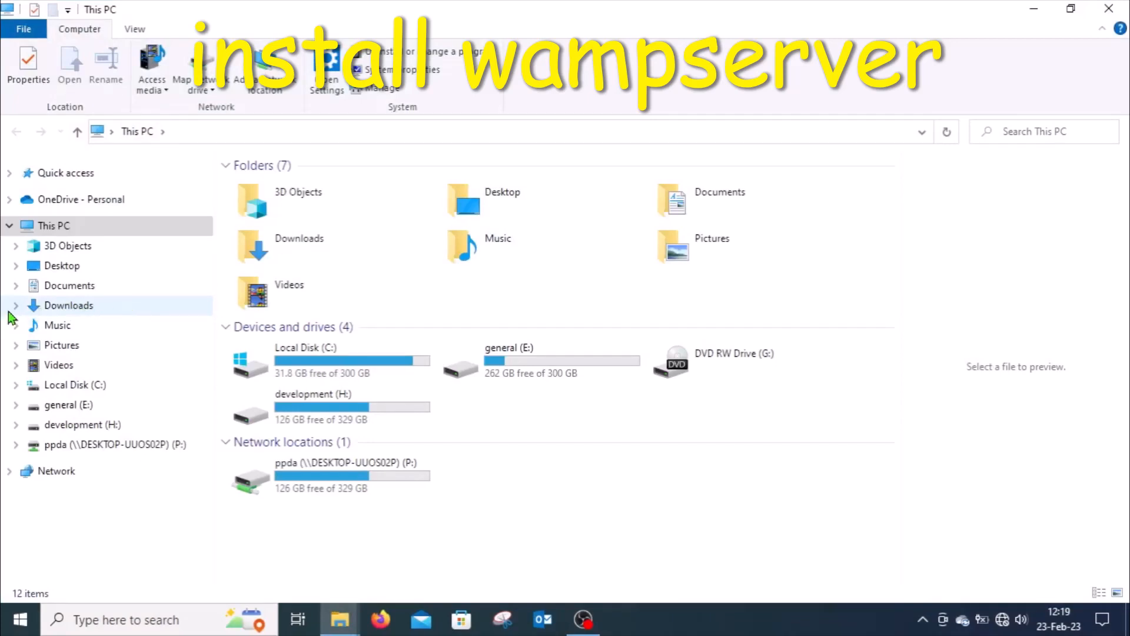
pyautogui.click(73, 307)
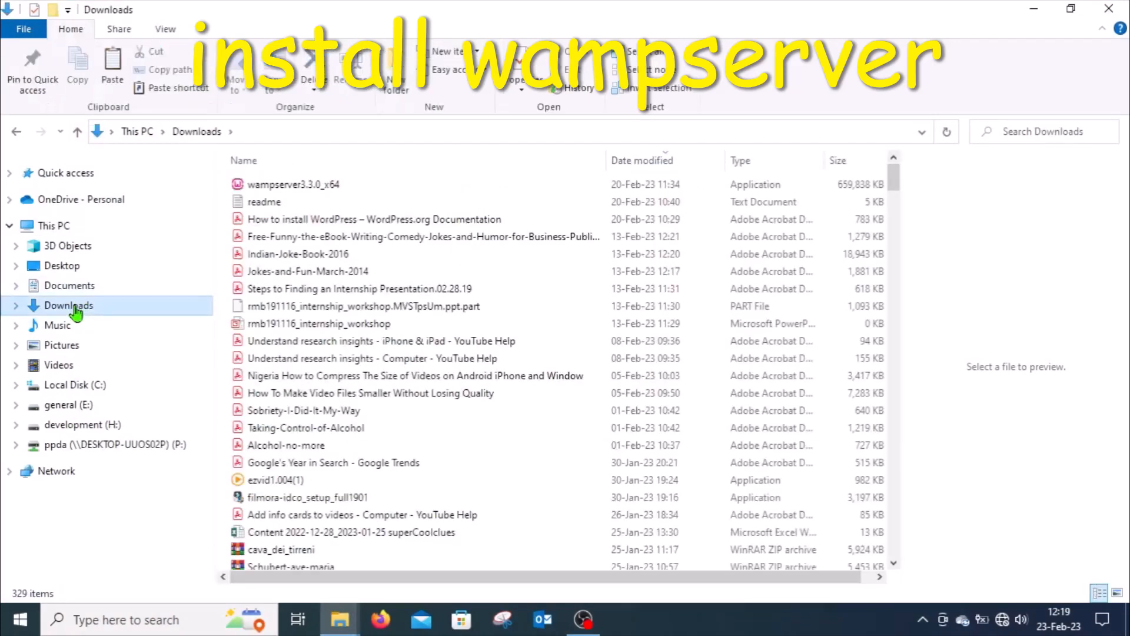
pyautogui.doubleClick(328, 185)
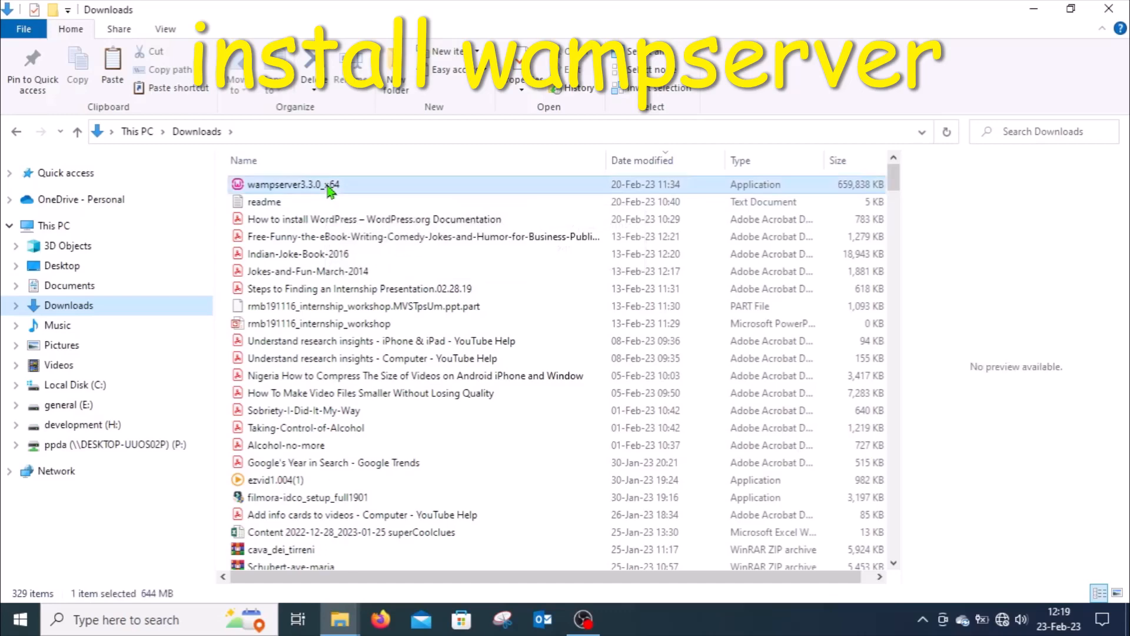
pyautogui.rightClick(327, 185)
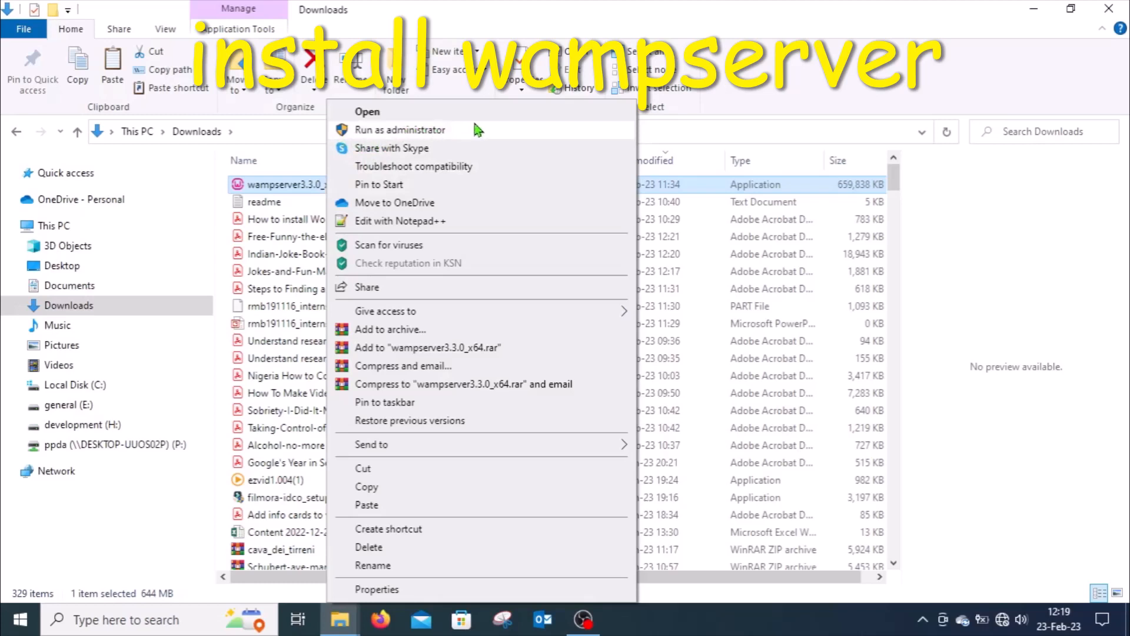
pyautogui.click(406, 131)
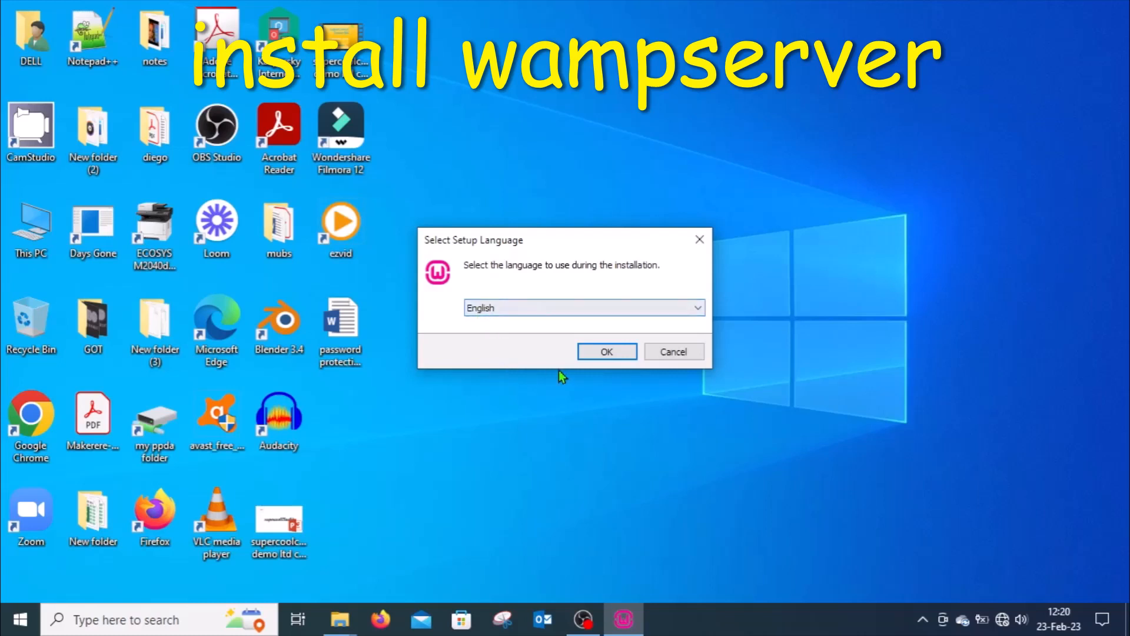
# Choose English as the setup language and accept the licence agreement after reading through it.
pyautogui.click(608, 353)
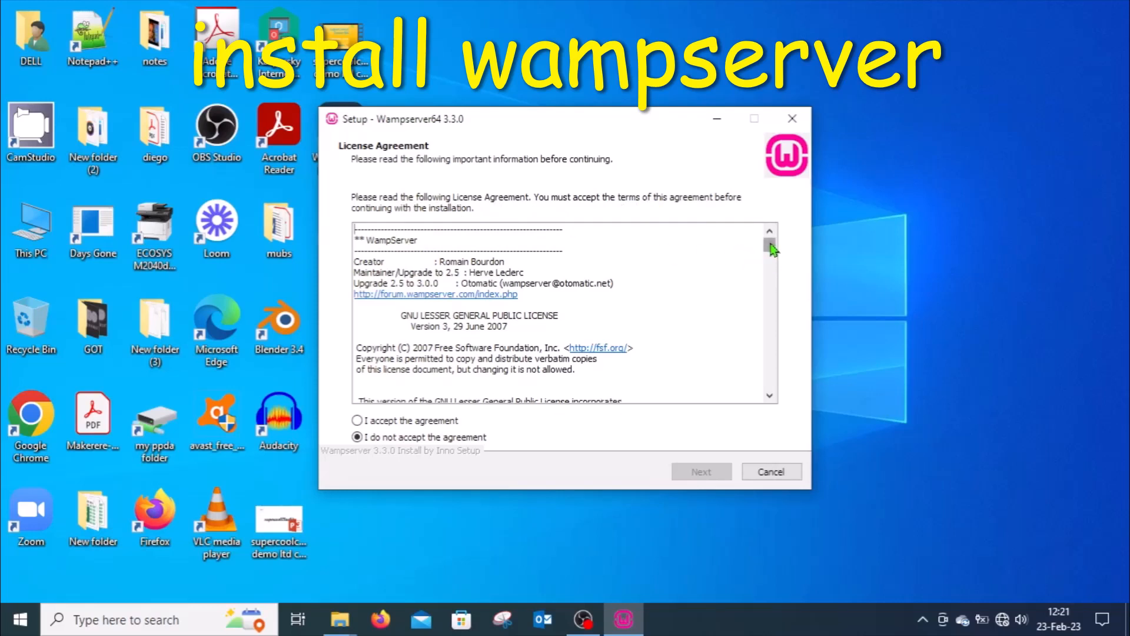
pyautogui.moveTo(772, 249); pyautogui.dragTo(768, 408)
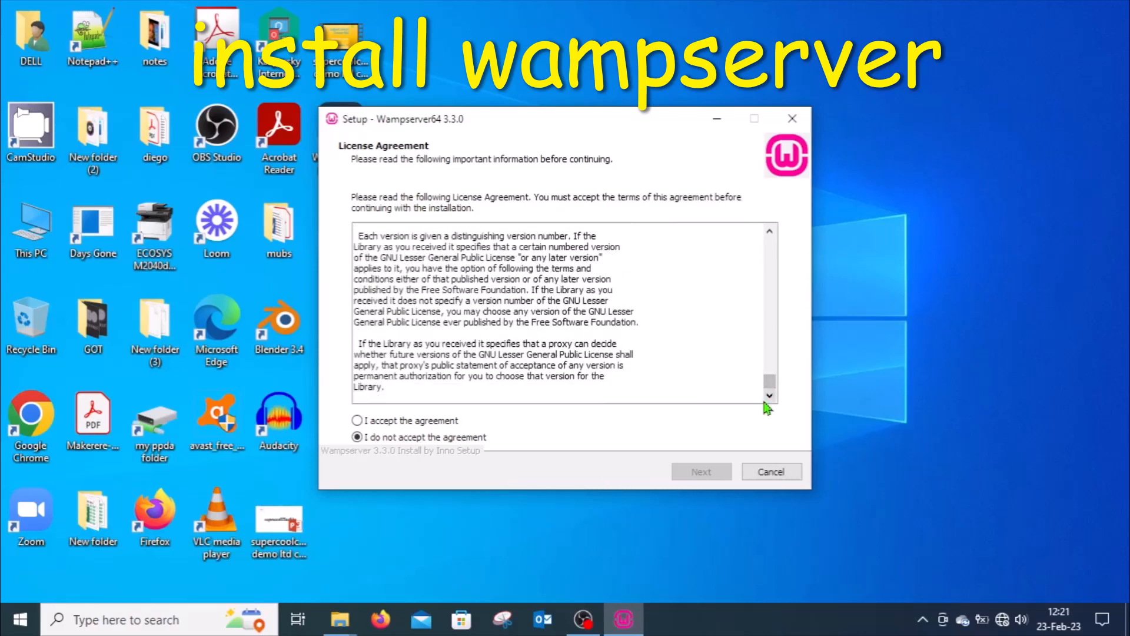
pyautogui.click(358, 421)
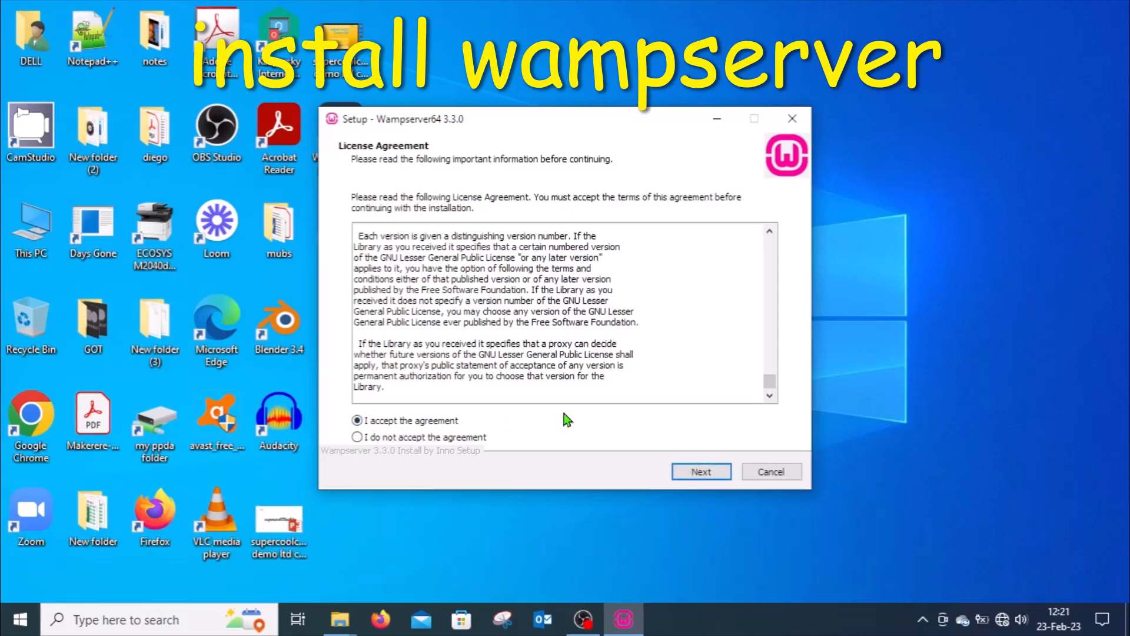
pyautogui.click(702, 473)
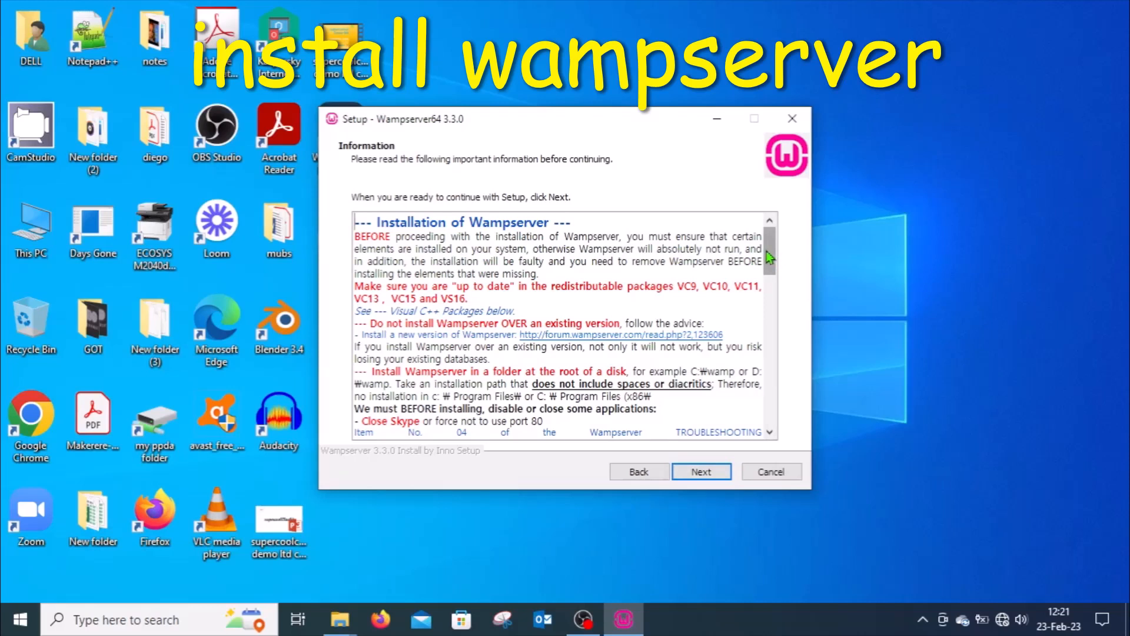
# Read through the pre-installation information and keep c:\wamp64 as the installation folder.
pyautogui.moveTo(774, 256); pyautogui.dragTo(775, 269)
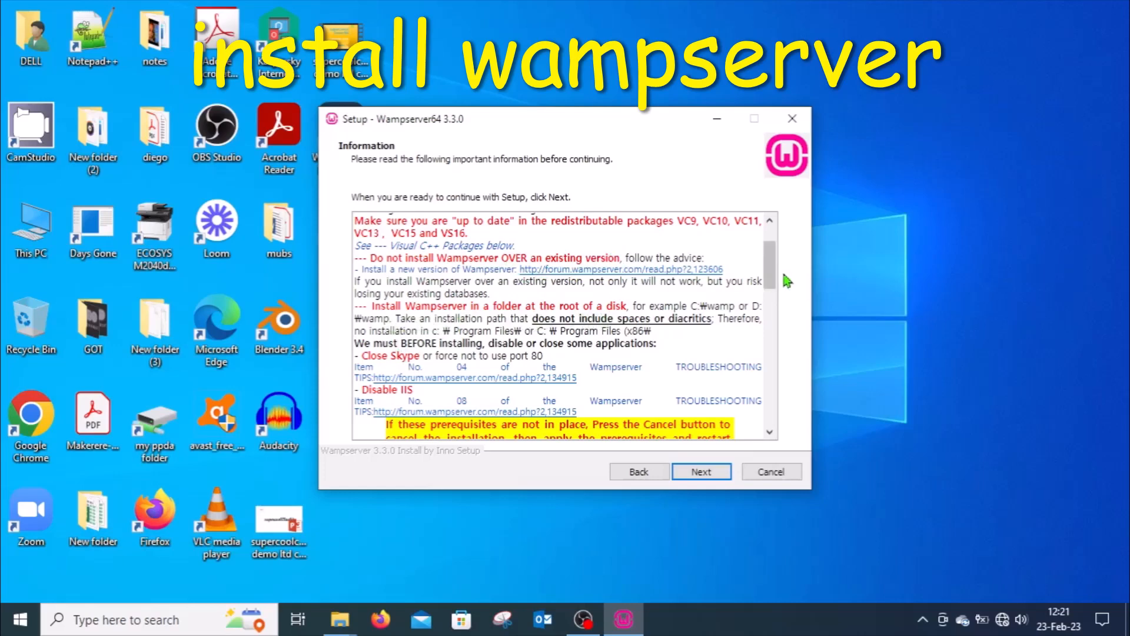
pyautogui.moveTo(771, 262); pyautogui.dragTo(787, 334)
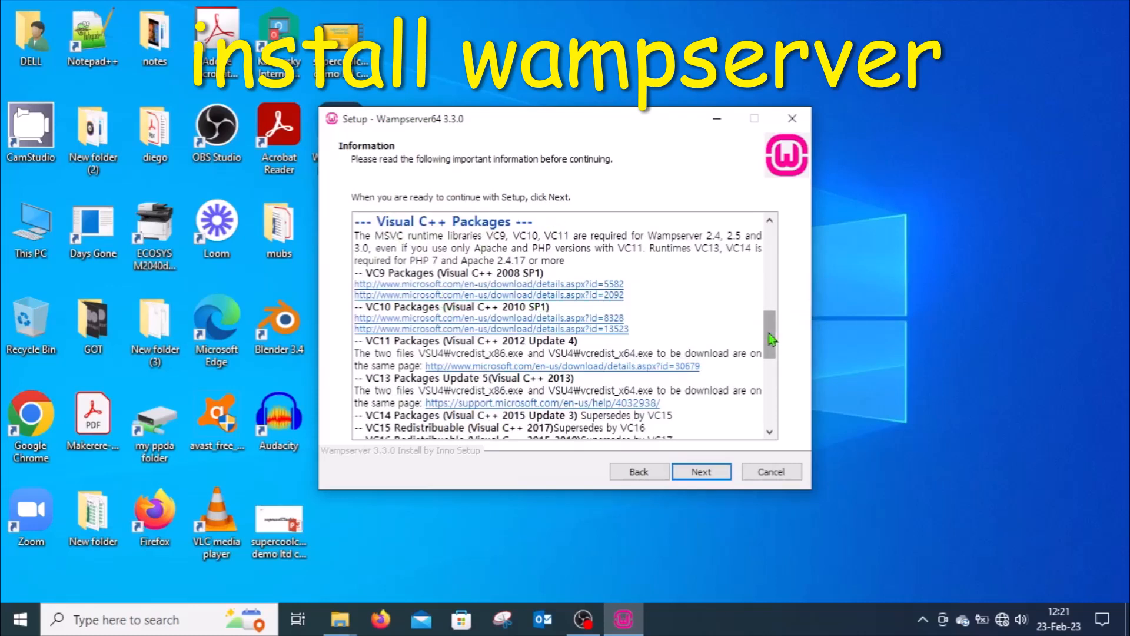
pyautogui.moveTo(772, 340); pyautogui.dragTo(773, 415)
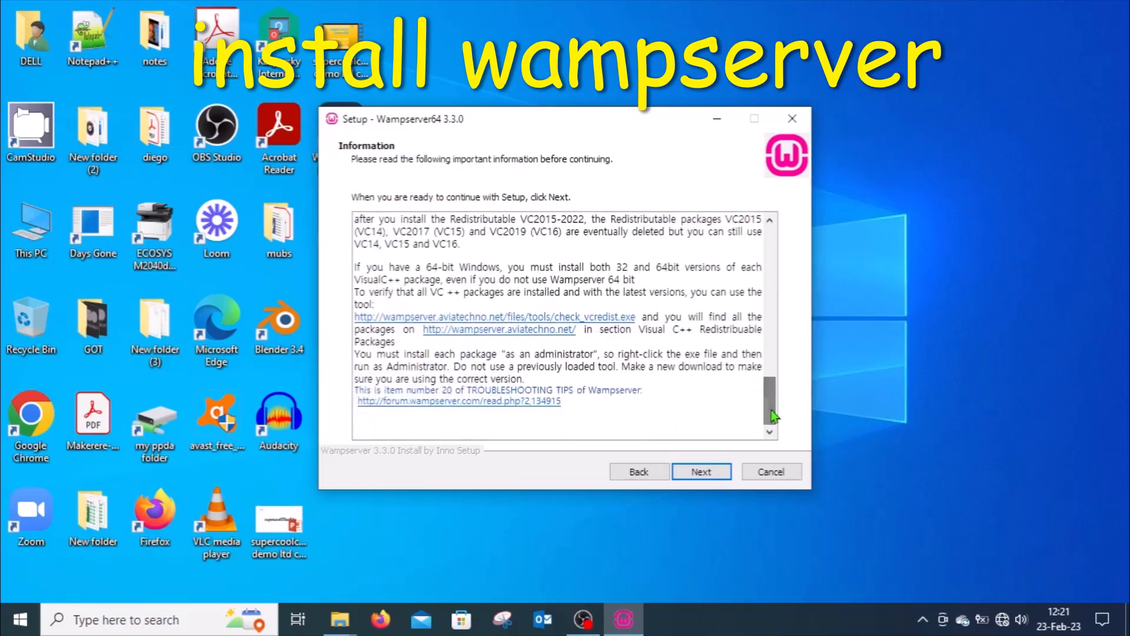
pyautogui.click(704, 473)
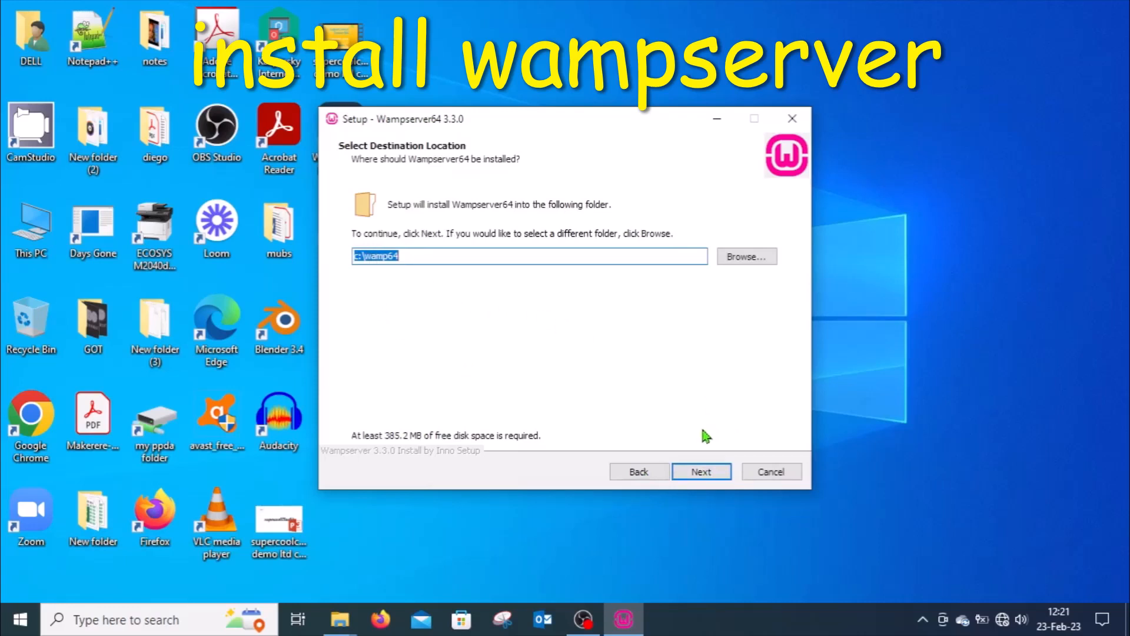
pyautogui.click(700, 475)
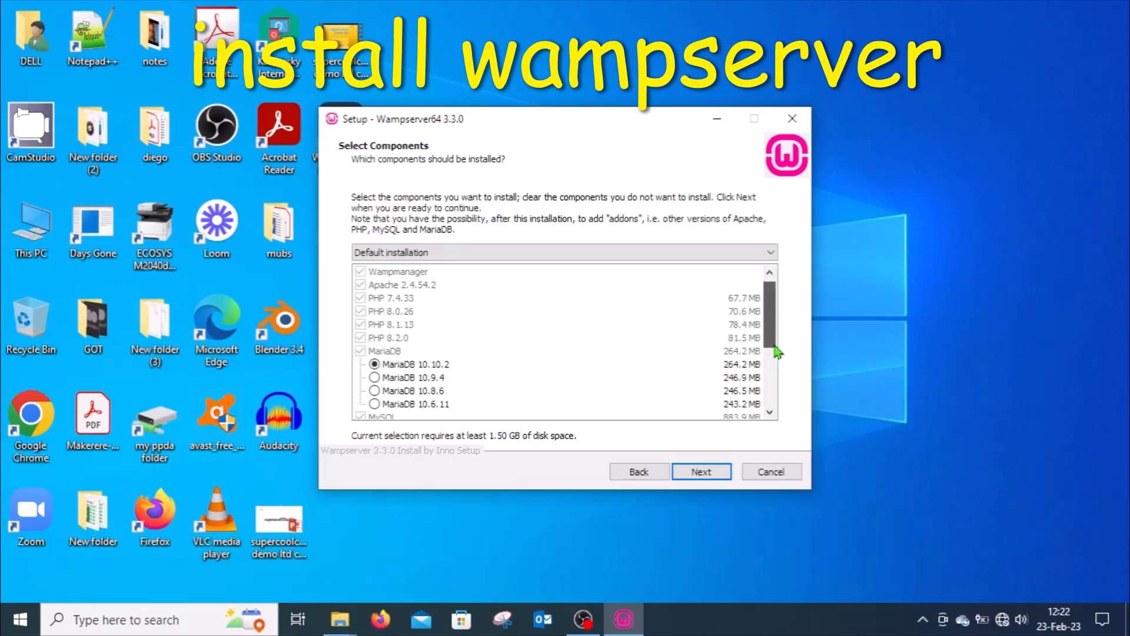
# Review the component list and accept the default installation with MariaDB 10.10.2 and MySQL 8.0.31.
pyautogui.moveTo(777, 321); pyautogui.dragTo(791, 375)
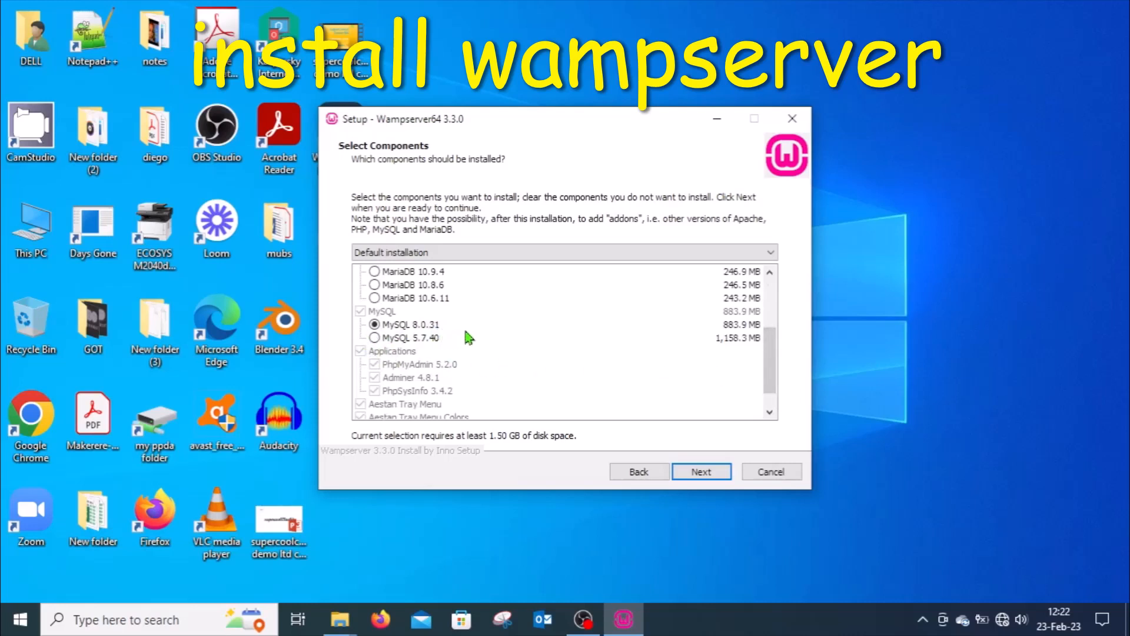
pyautogui.moveTo(770, 360); pyautogui.dragTo(769, 401)
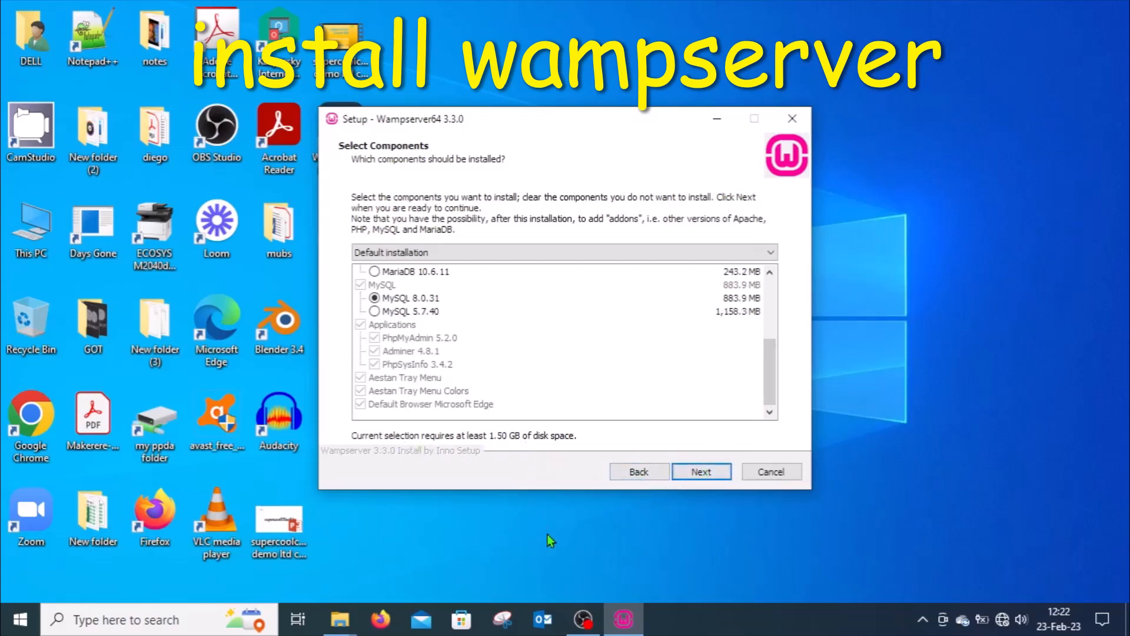
pyautogui.click(701, 472)
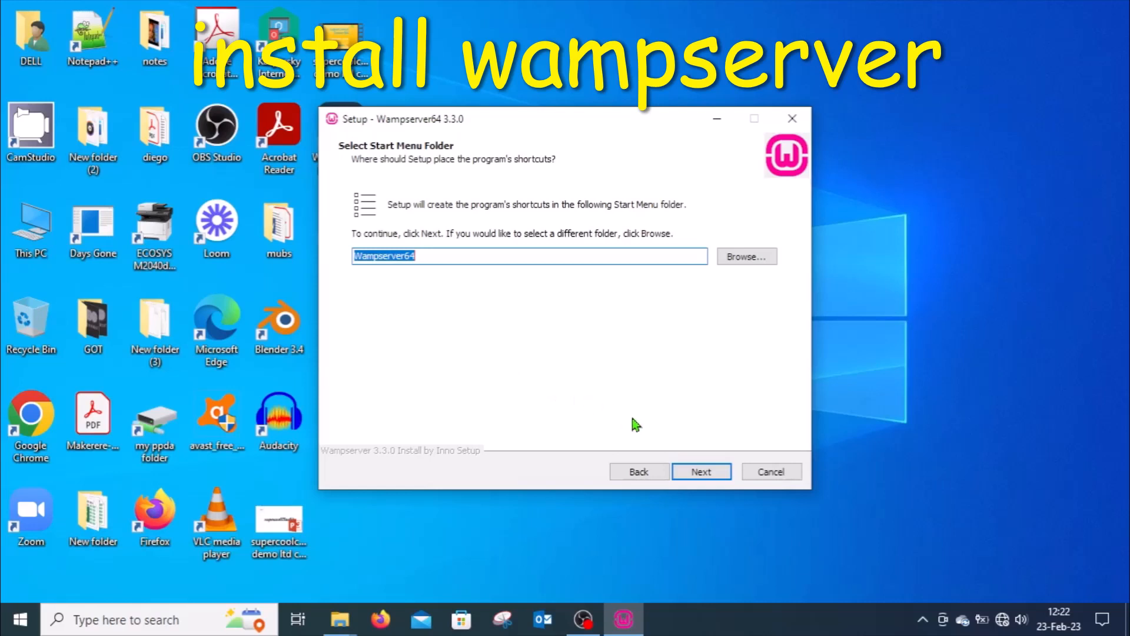
# Keep Wampserver64 as the Start Menu folder and start the installation after reviewing the summary.
pyautogui.click(700, 477)
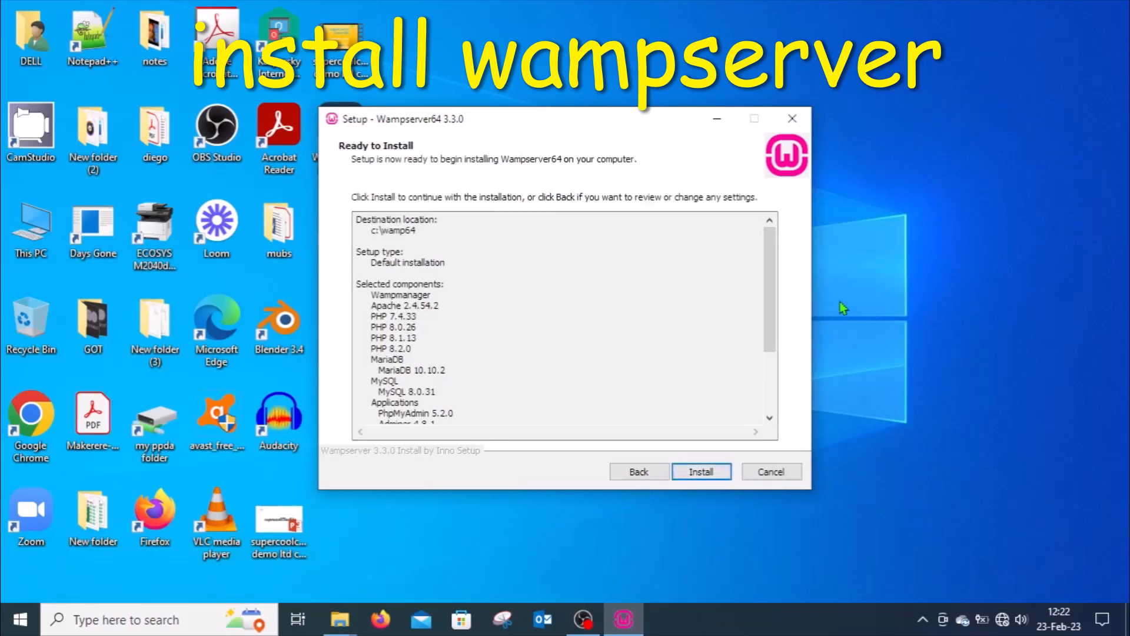
pyautogui.moveTo(774, 269); pyautogui.dragTo(769, 366)
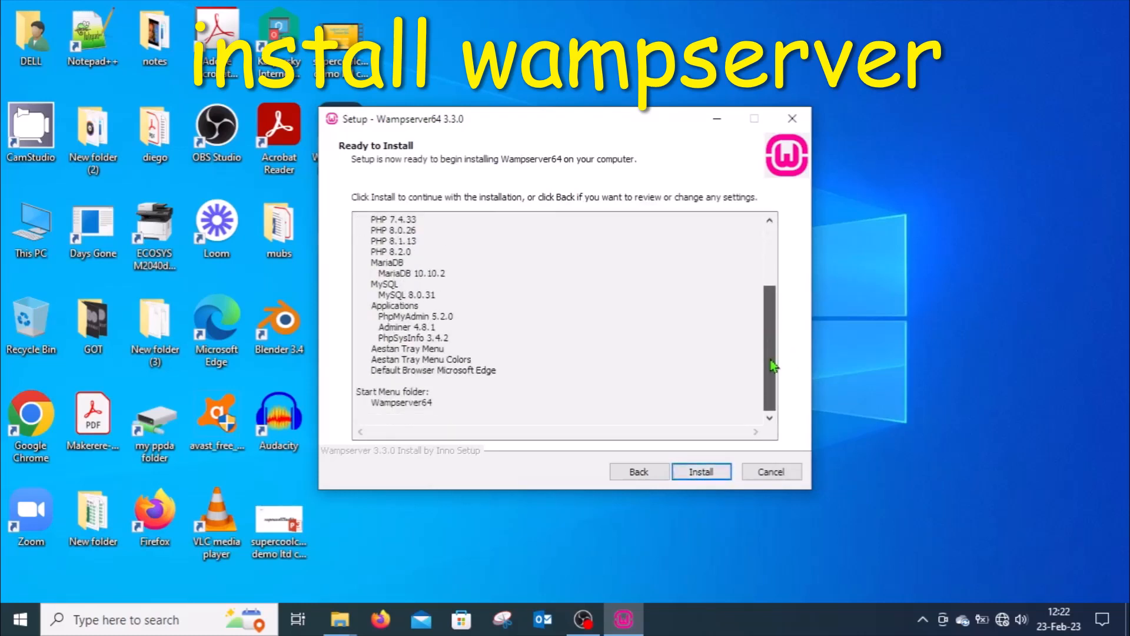
pyautogui.click(700, 480)
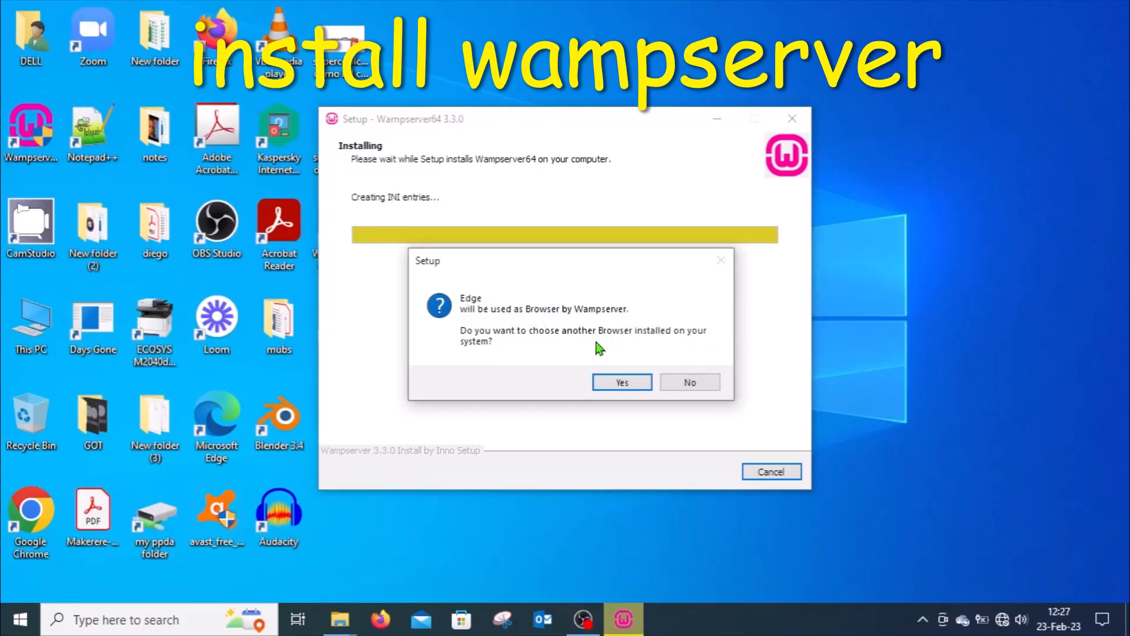
# Set Wampserver's default browser to firefox from the Mozilla Firefox folder in Program Files on Local Disk (C:).
pyautogui.click(623, 382)
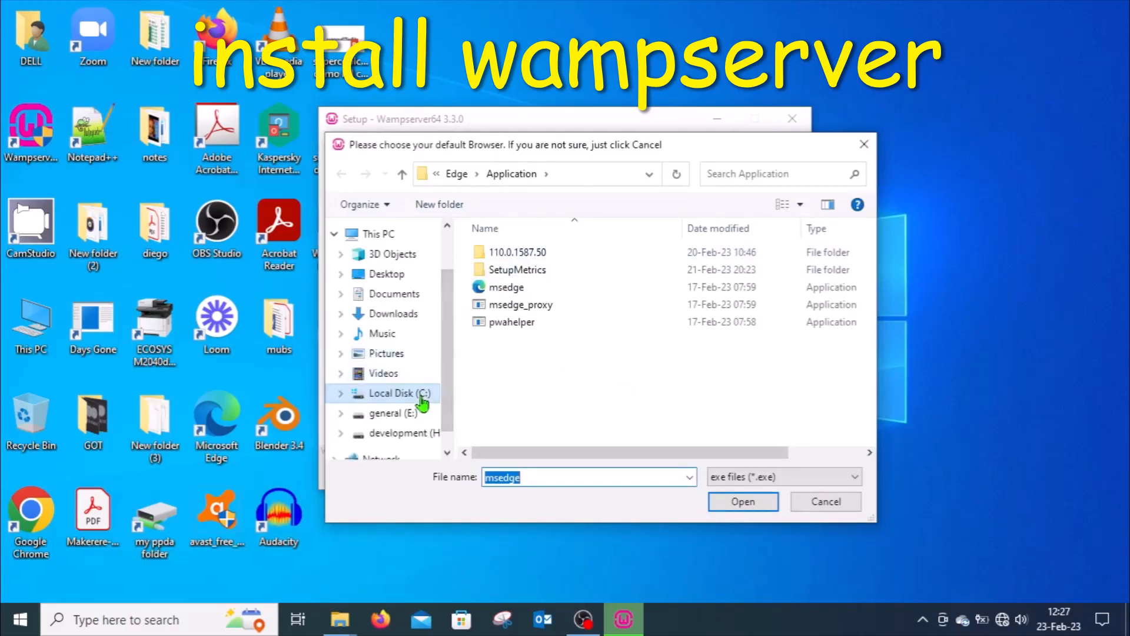
pyautogui.click(422, 398)
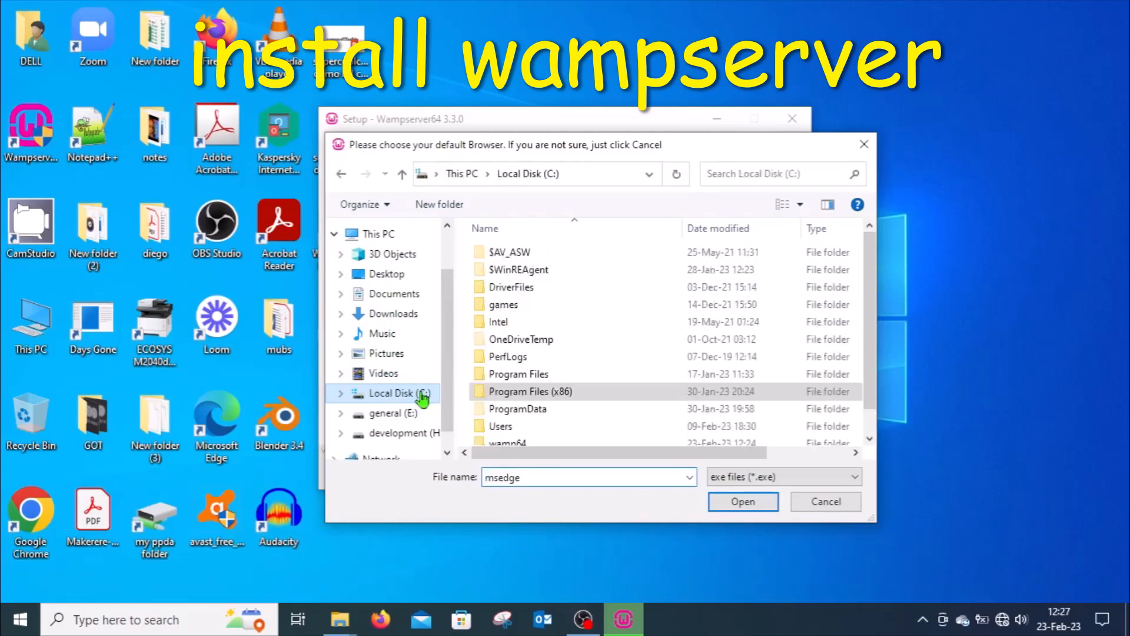
pyautogui.doubleClick(531, 374)
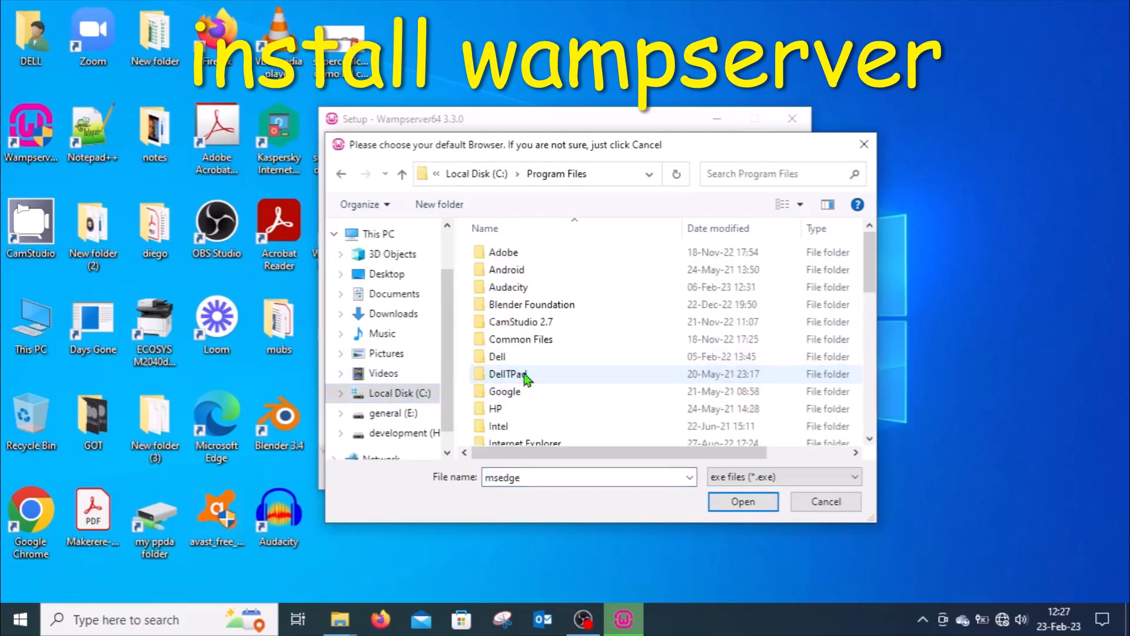
pyautogui.click(870, 412)
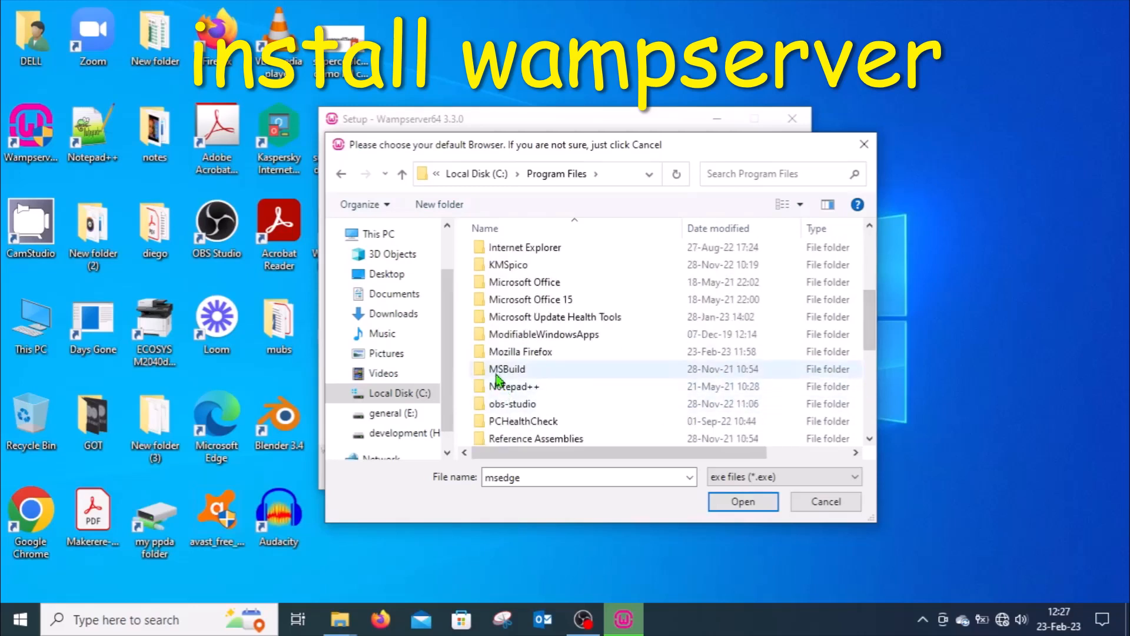
pyautogui.doubleClick(531, 353)
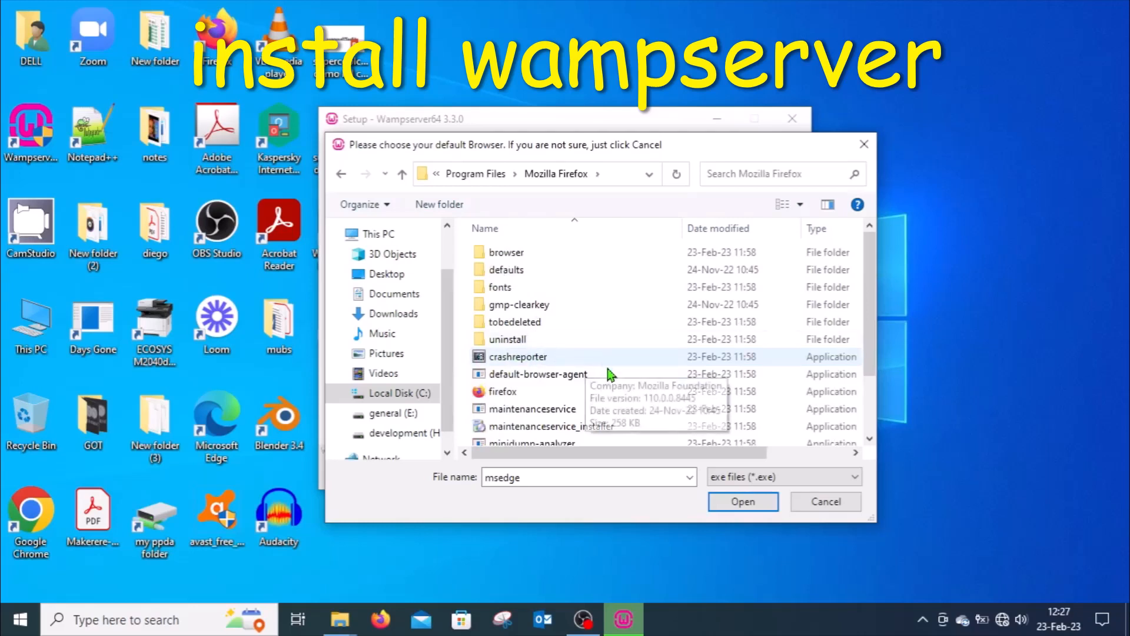
pyautogui.click(499, 395)
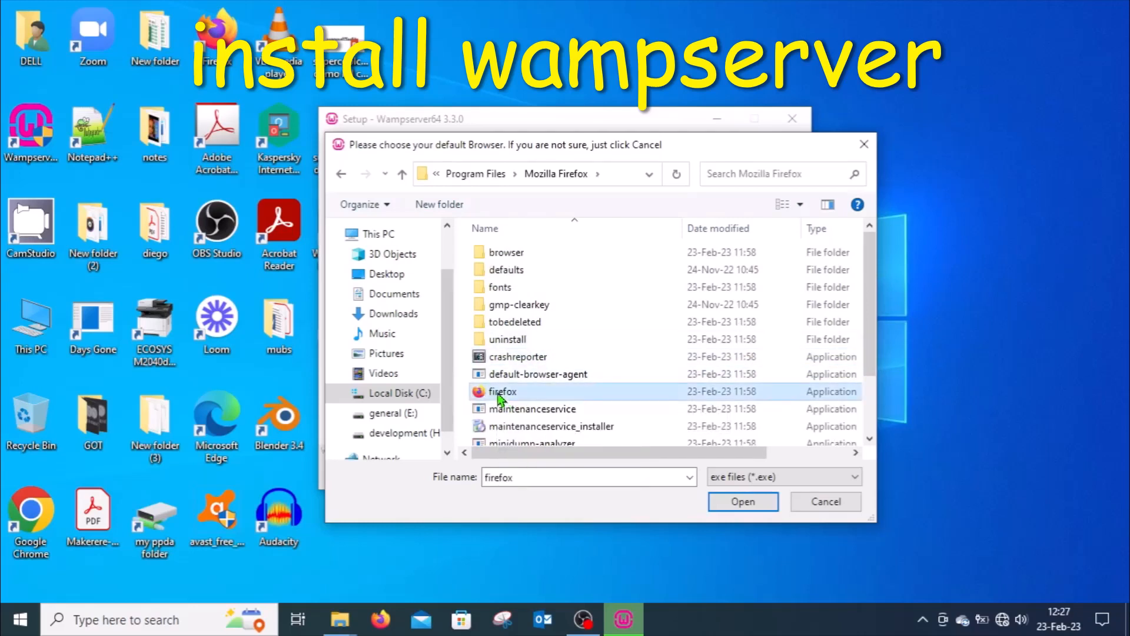
pyautogui.click(745, 503)
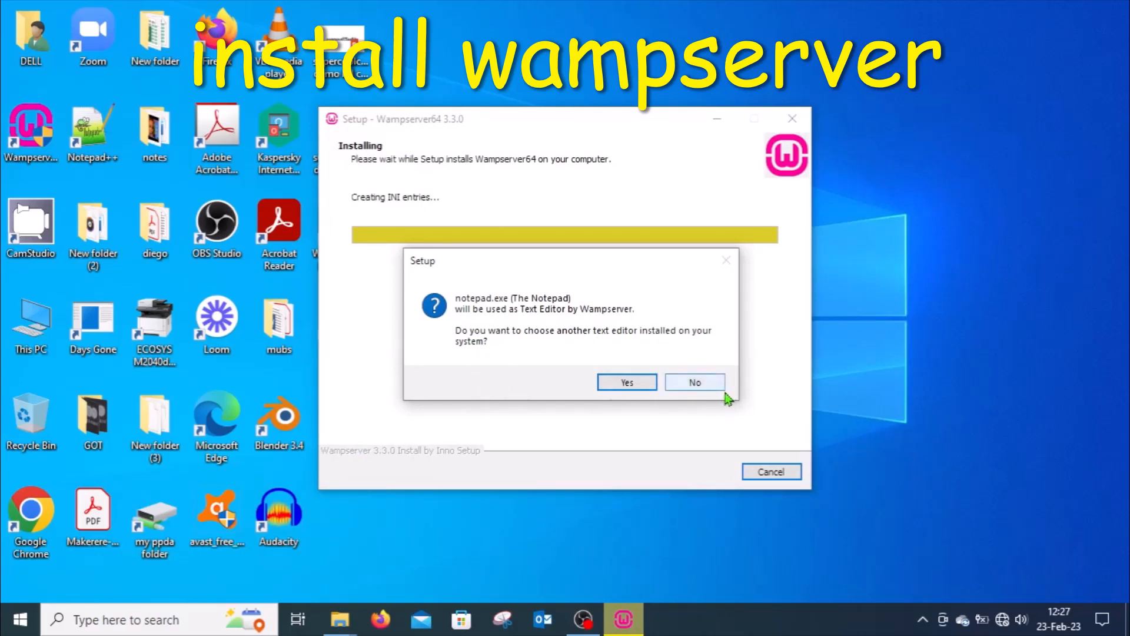
# Keep Notepad as Wampserver's text editor, read through the usage information and finish the setup.
pyautogui.click(706, 384)
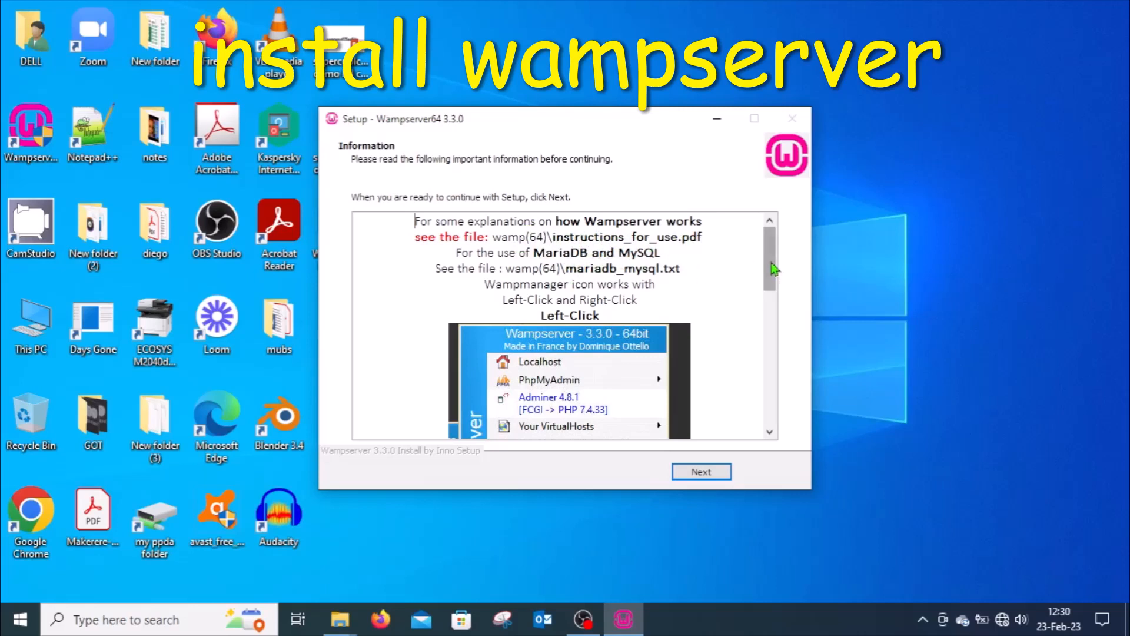
pyautogui.moveTo(769, 263); pyautogui.dragTo(772, 417)
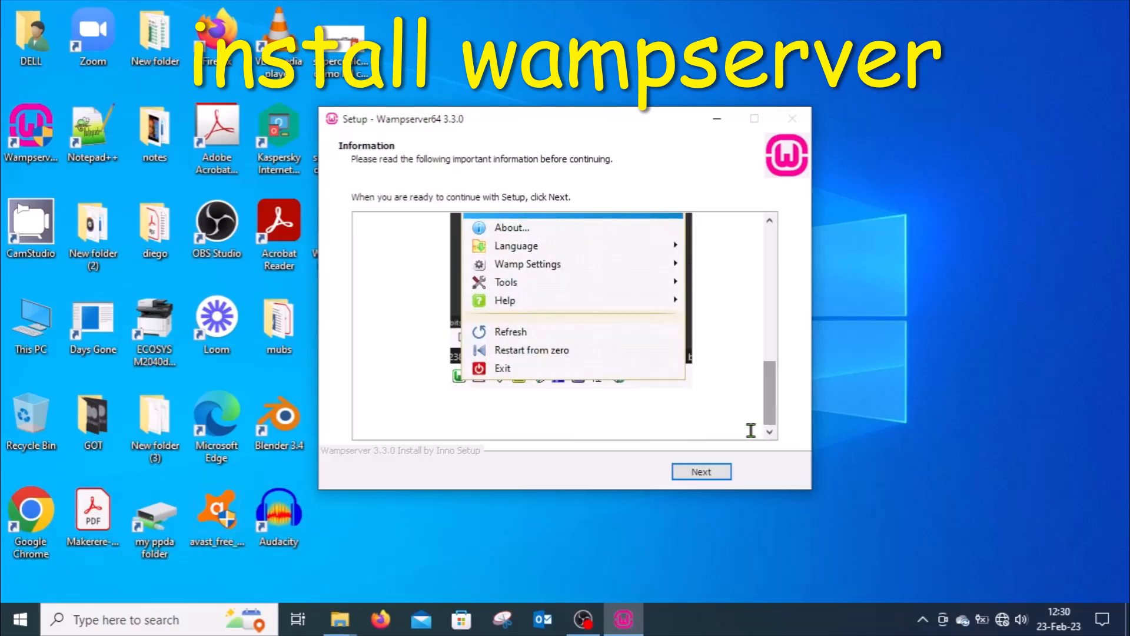
pyautogui.click(700, 472)
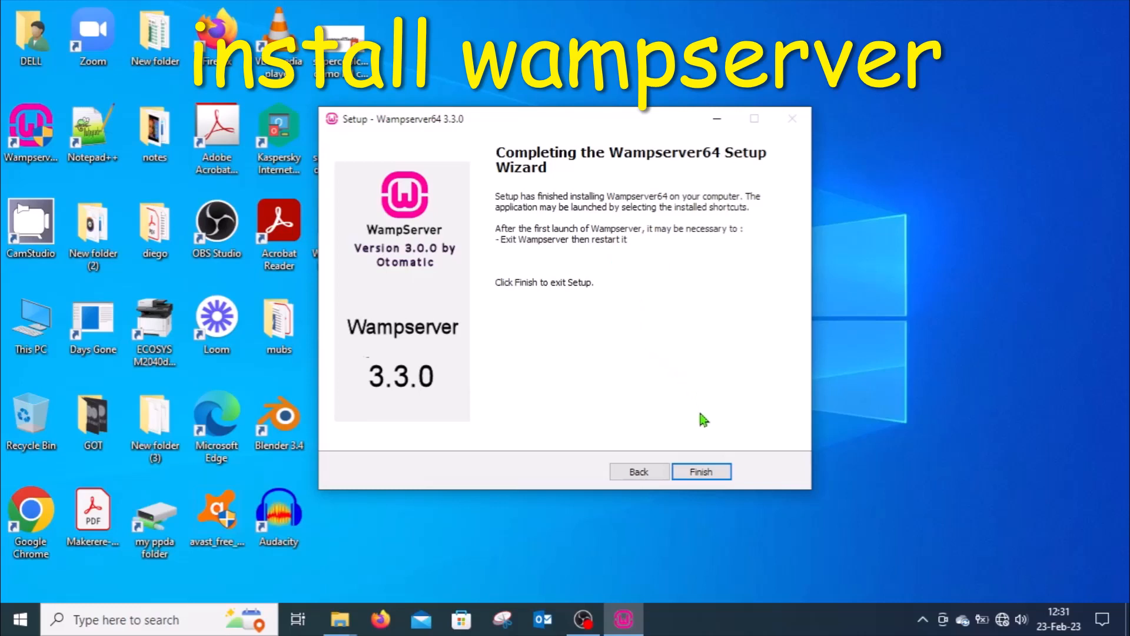
pyautogui.click(702, 473)
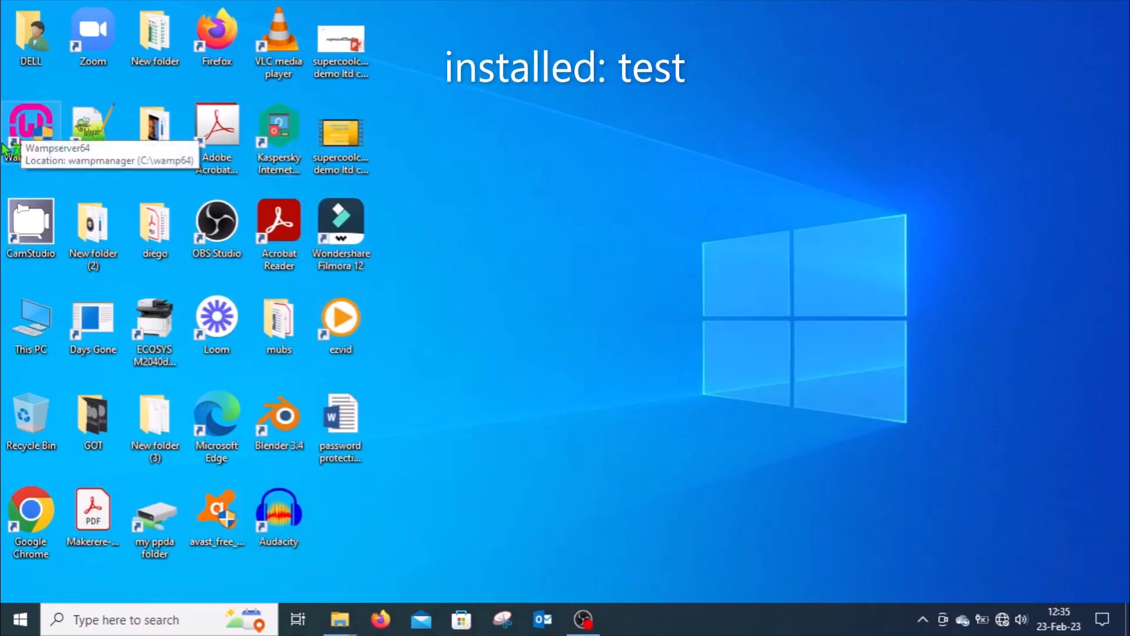
# Browse to the wamp64 folder on Local Disk (C:) and check the component folders inside bin.
pyautogui.doubleClick(6, 147)
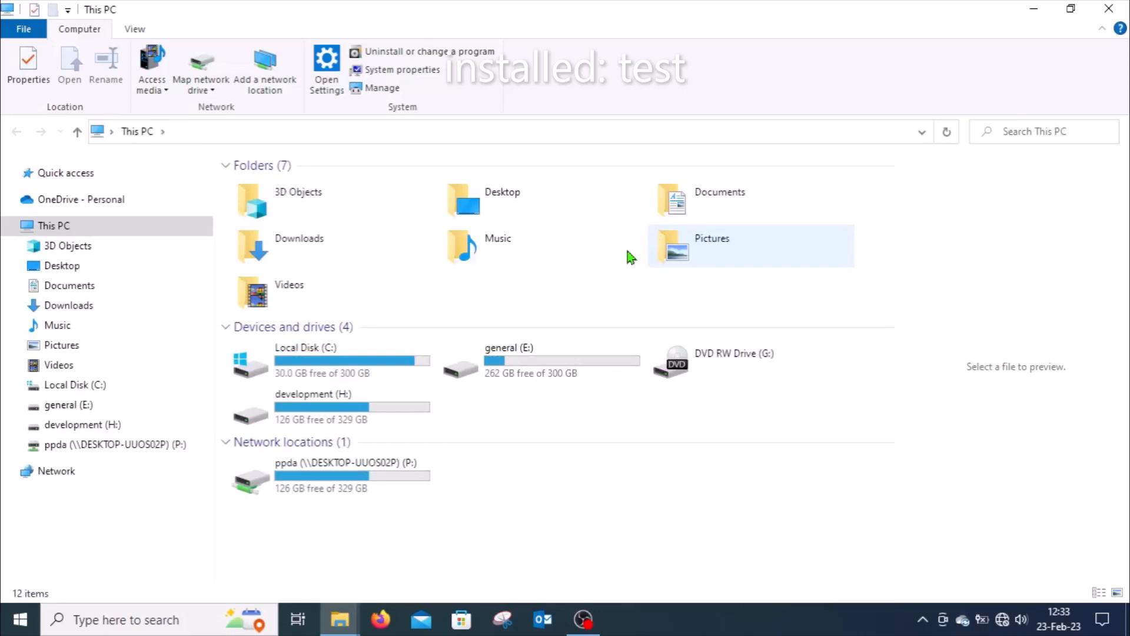
pyautogui.click(95, 388)
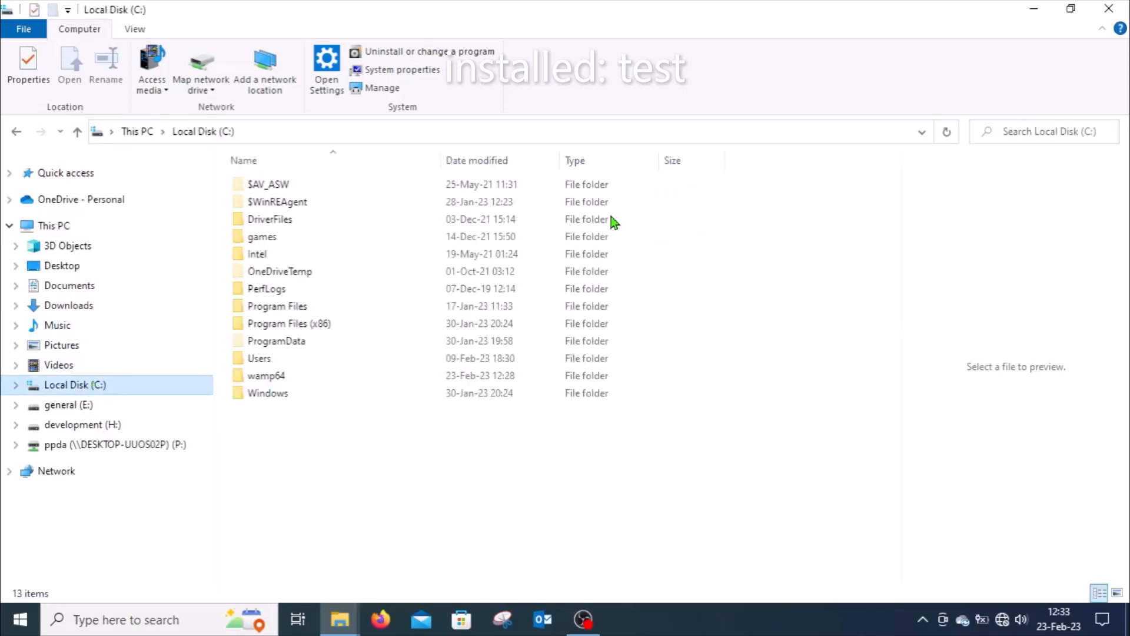
pyautogui.doubleClick(263, 378)
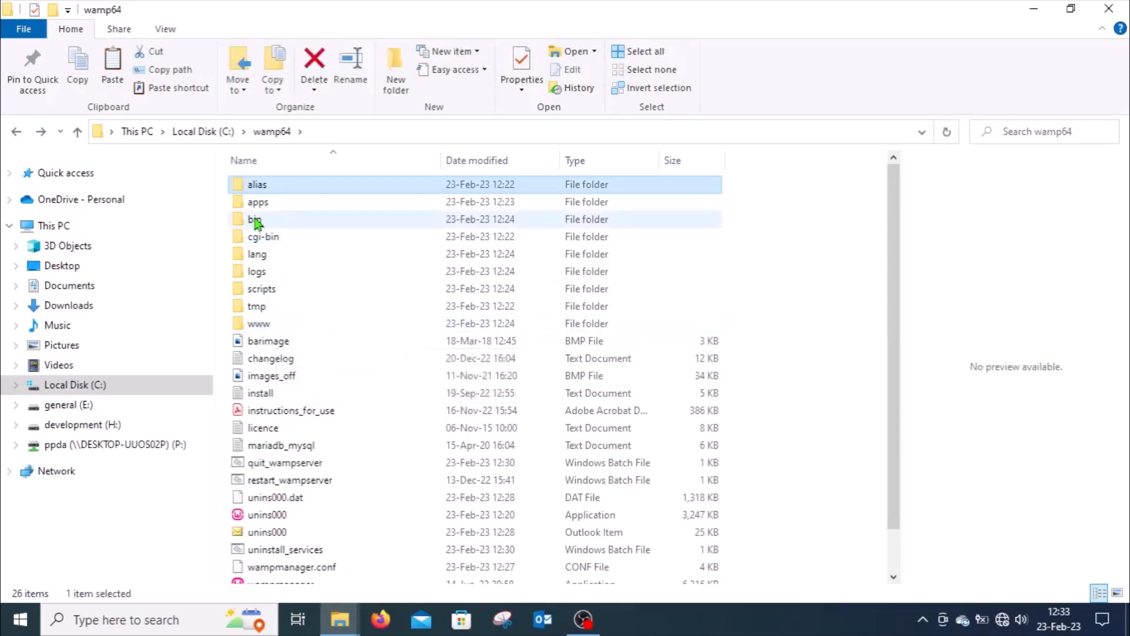
pyautogui.doubleClick(254, 217)
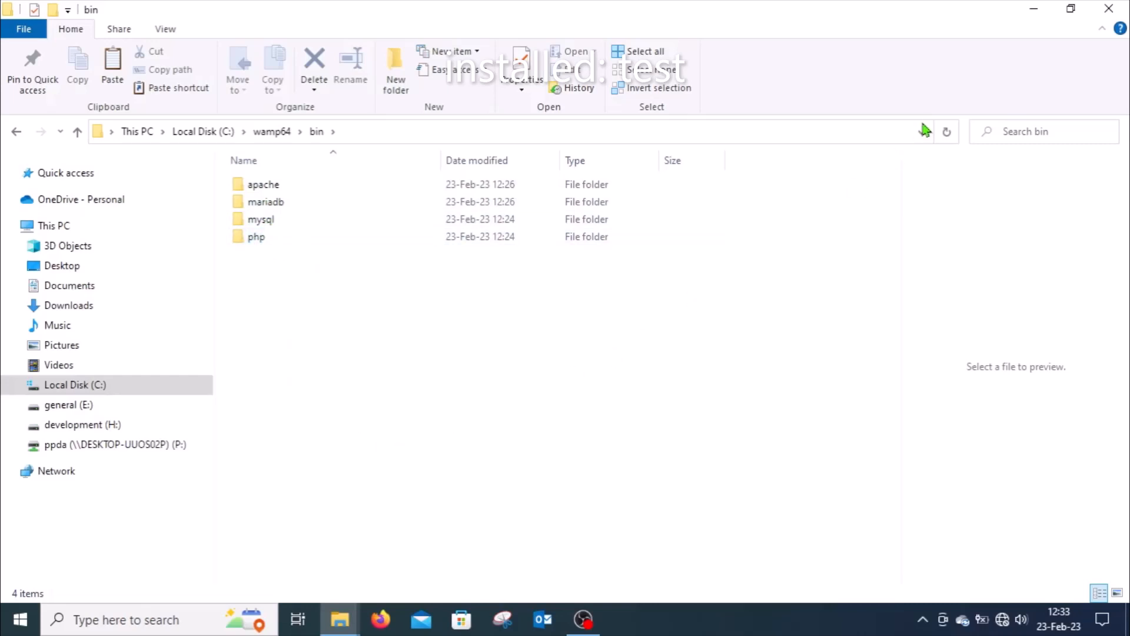
pyautogui.click(1035, 9)
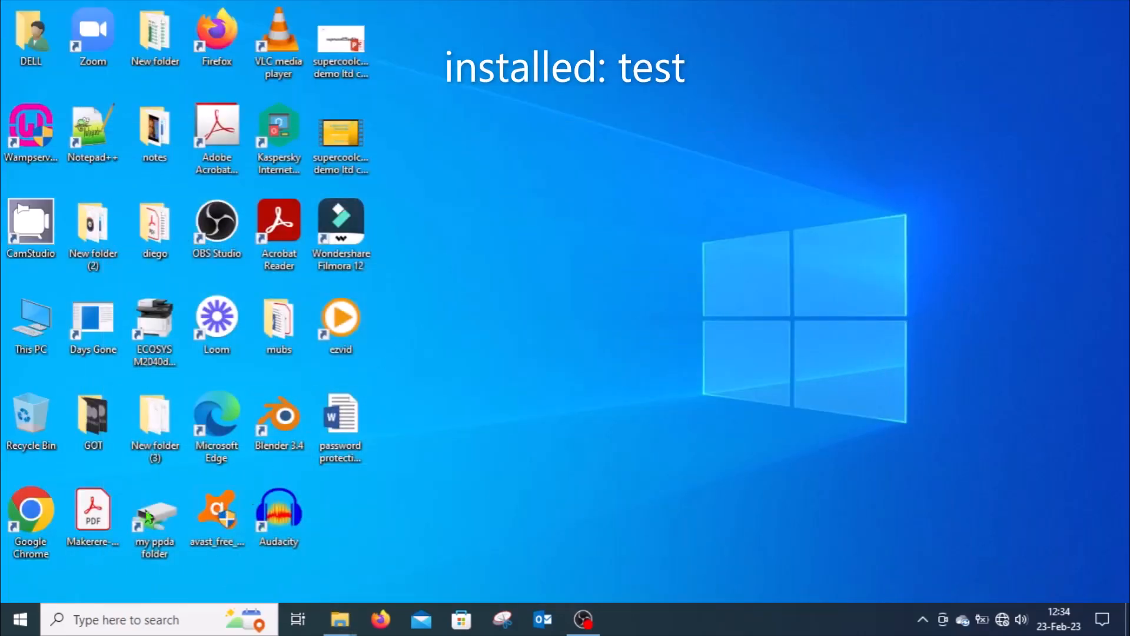
# Open Firefox and load localhost/ to test whether the Wampserver homepage responds.
pyautogui.doubleClick(206, 21)
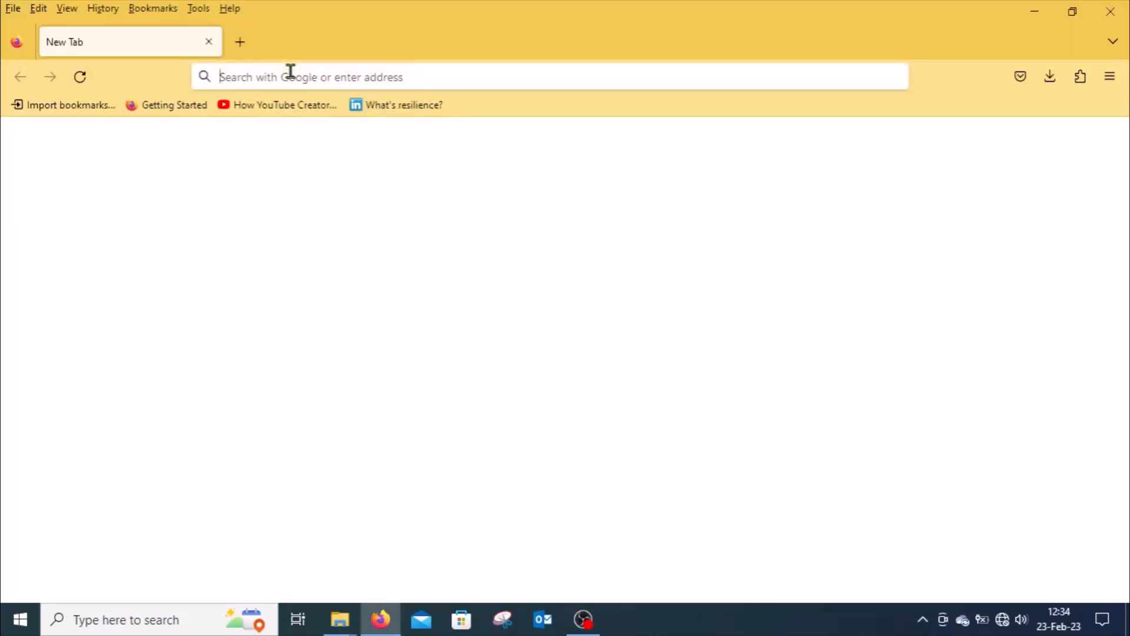
pyautogui.click(290, 72)
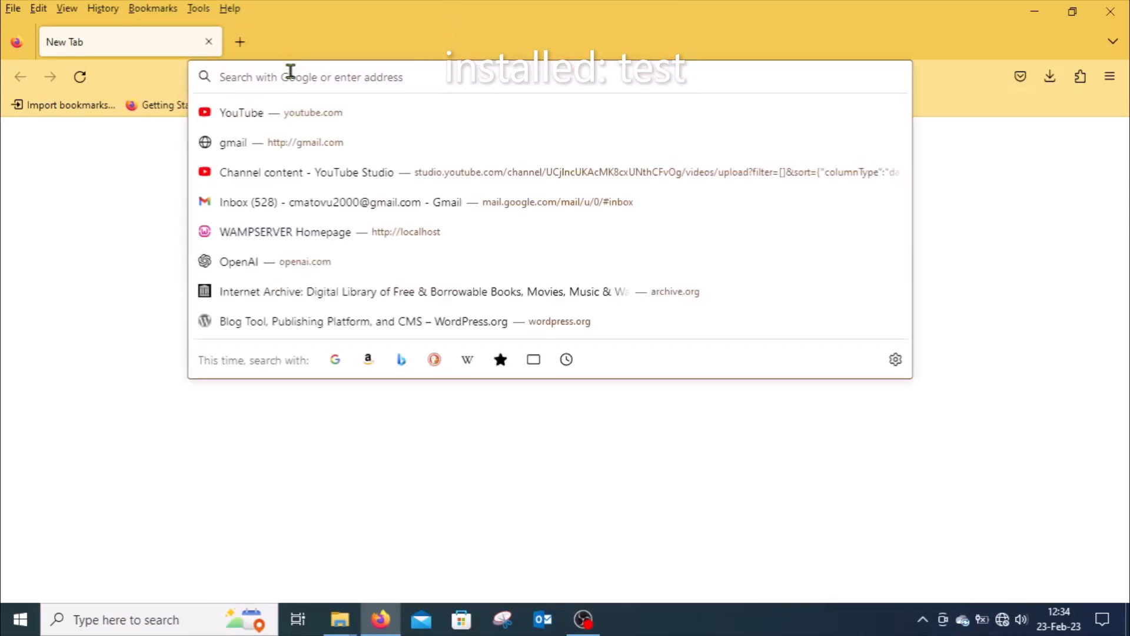
pyautogui.write('localhost/')
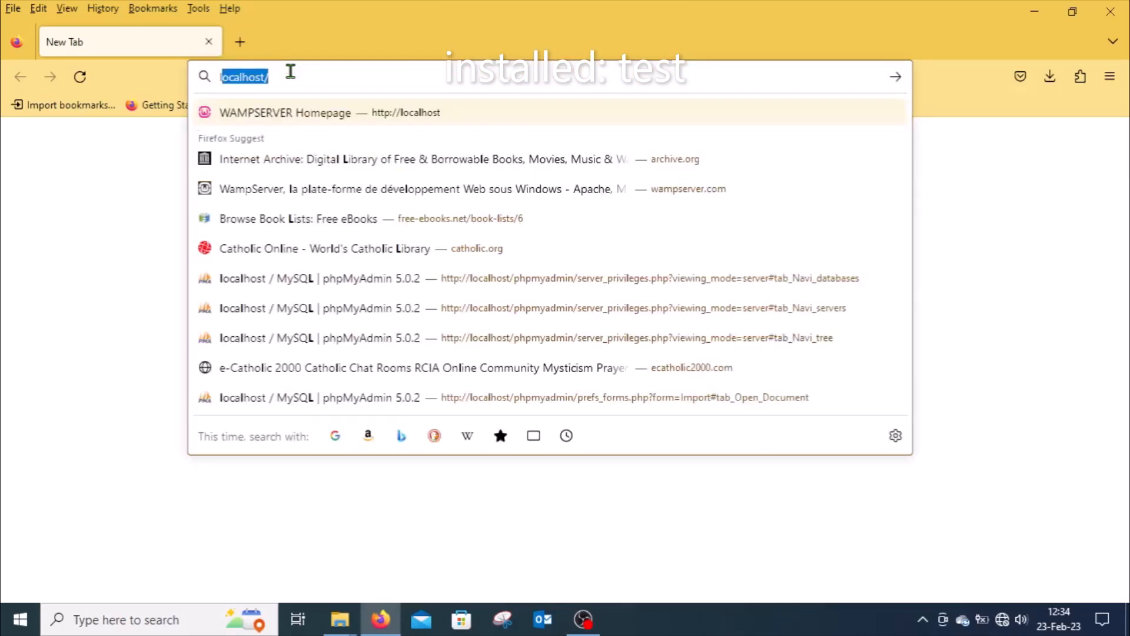
pyautogui.click(293, 72)
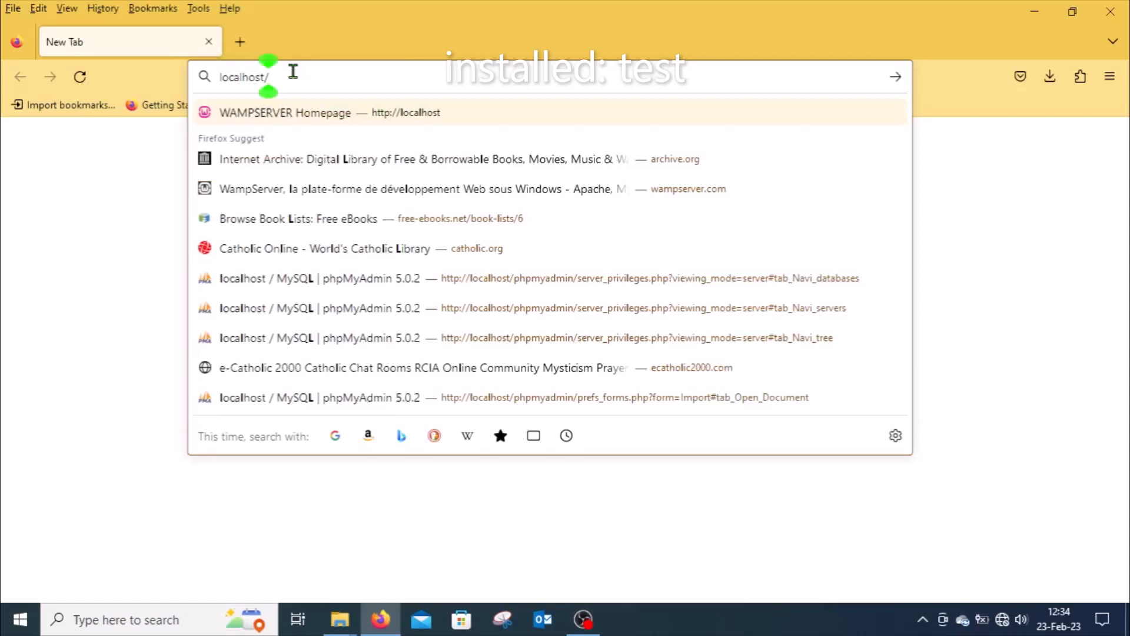
pyautogui.press('Return')
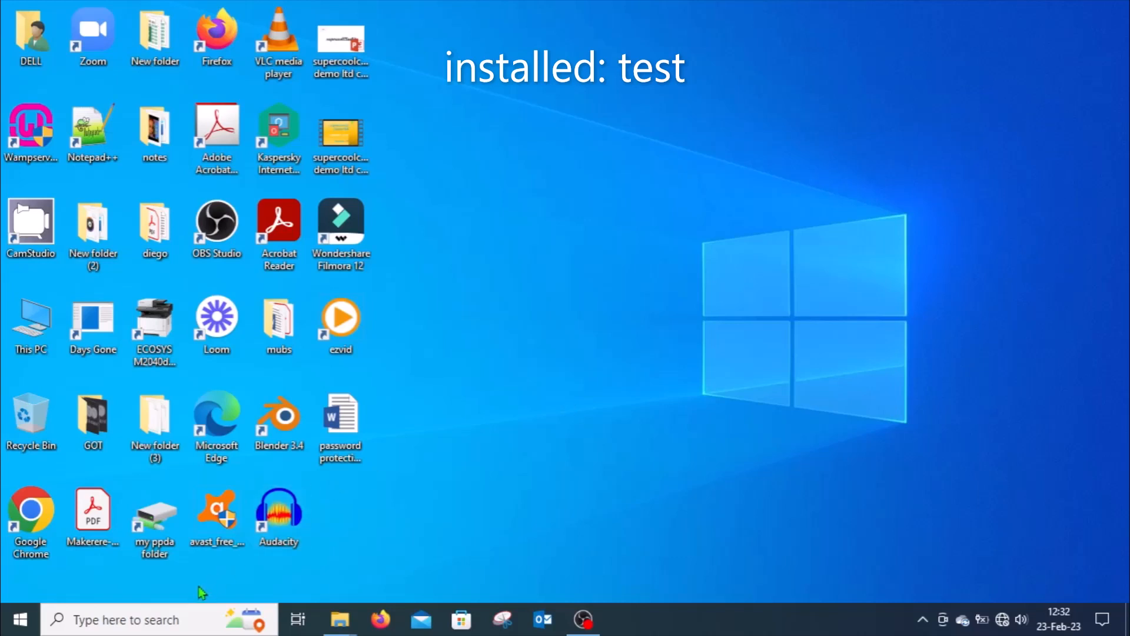
# Open the Windows Services console, check the status of wampapache64, wampmariadb64 and wampmysqld64, and close it.
pyautogui.click(135, 621)
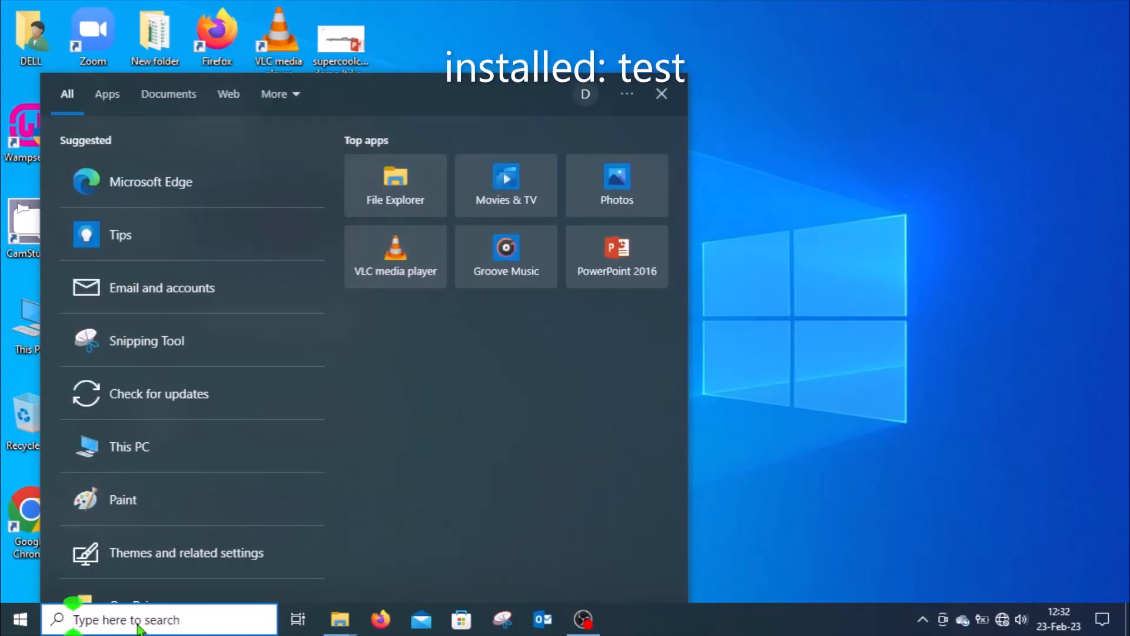
pyautogui.write('serv')
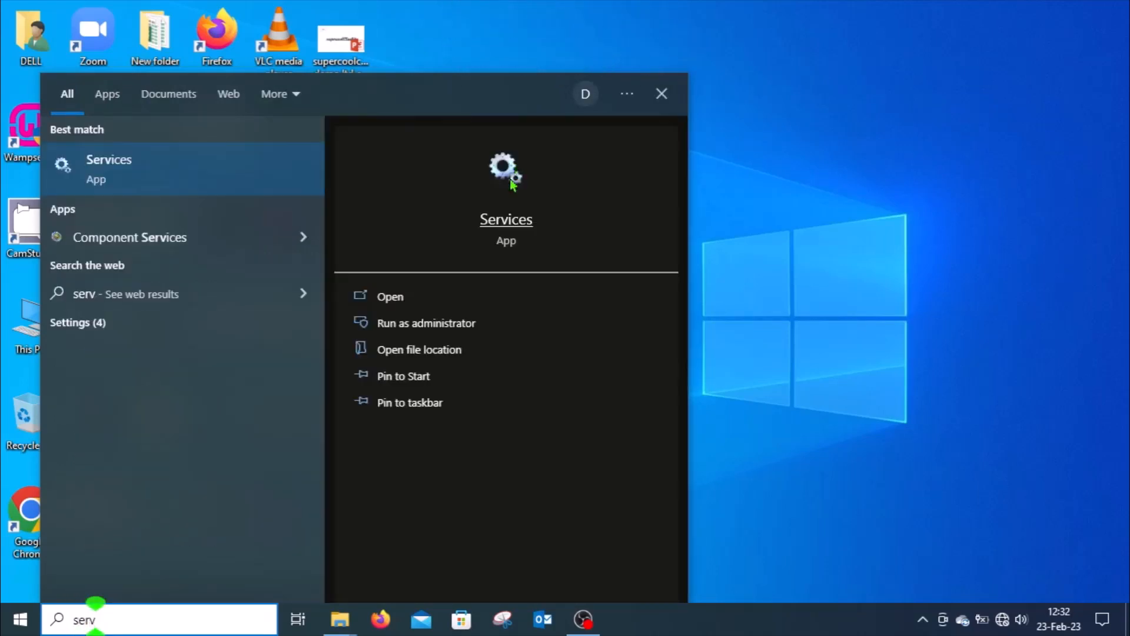
pyautogui.click(510, 220)
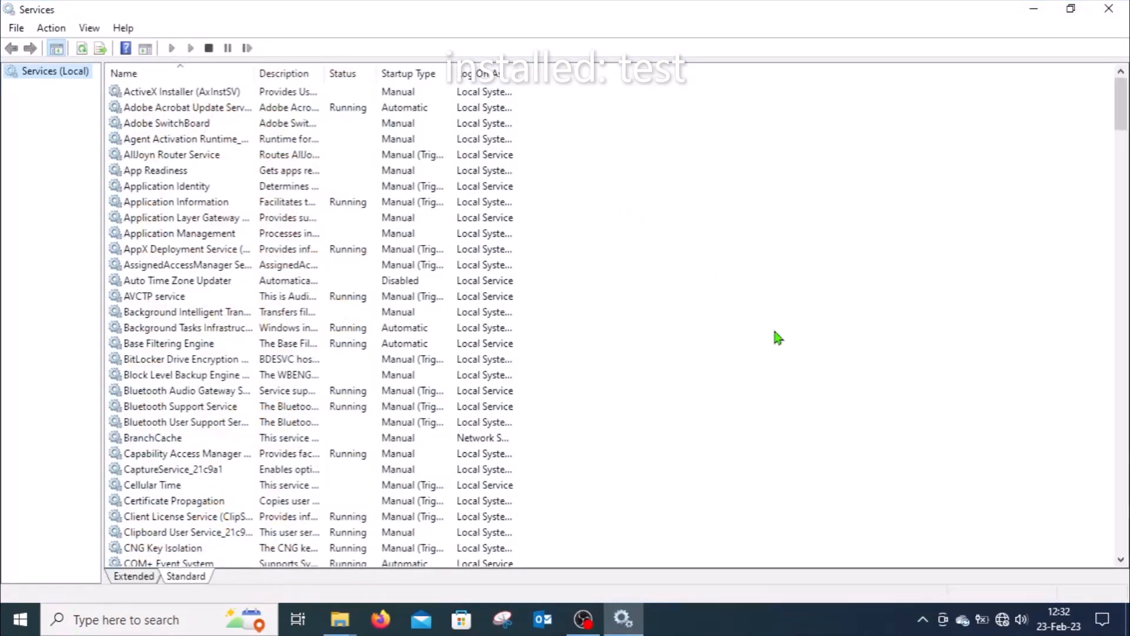
pyautogui.moveTo(1123, 124); pyautogui.dragTo(1125, 483)
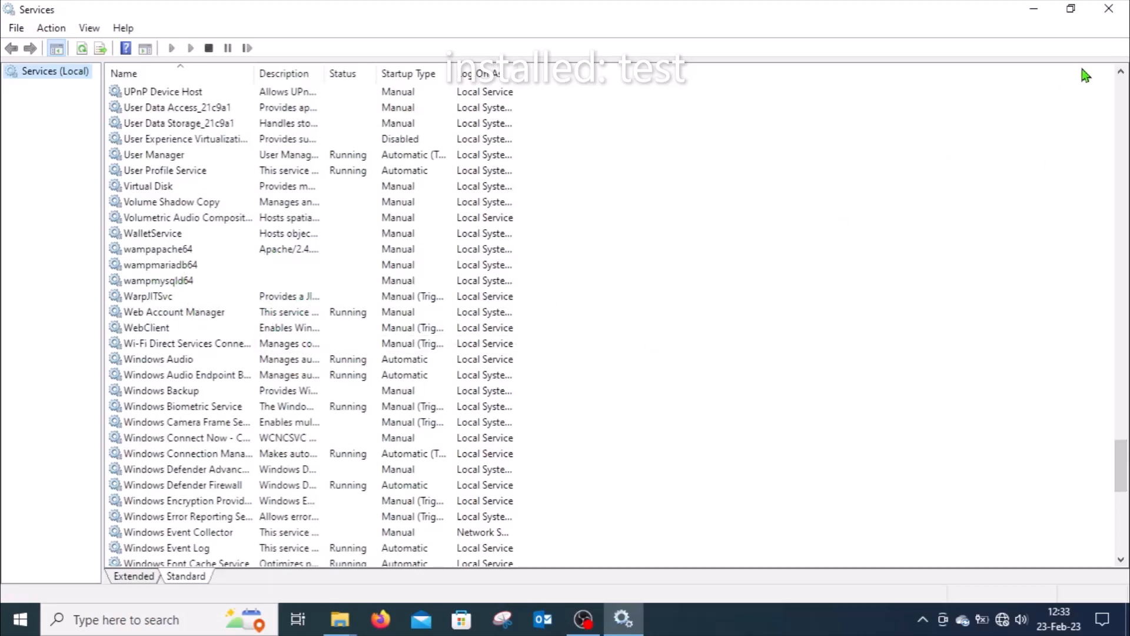
pyautogui.click(1110, 12)
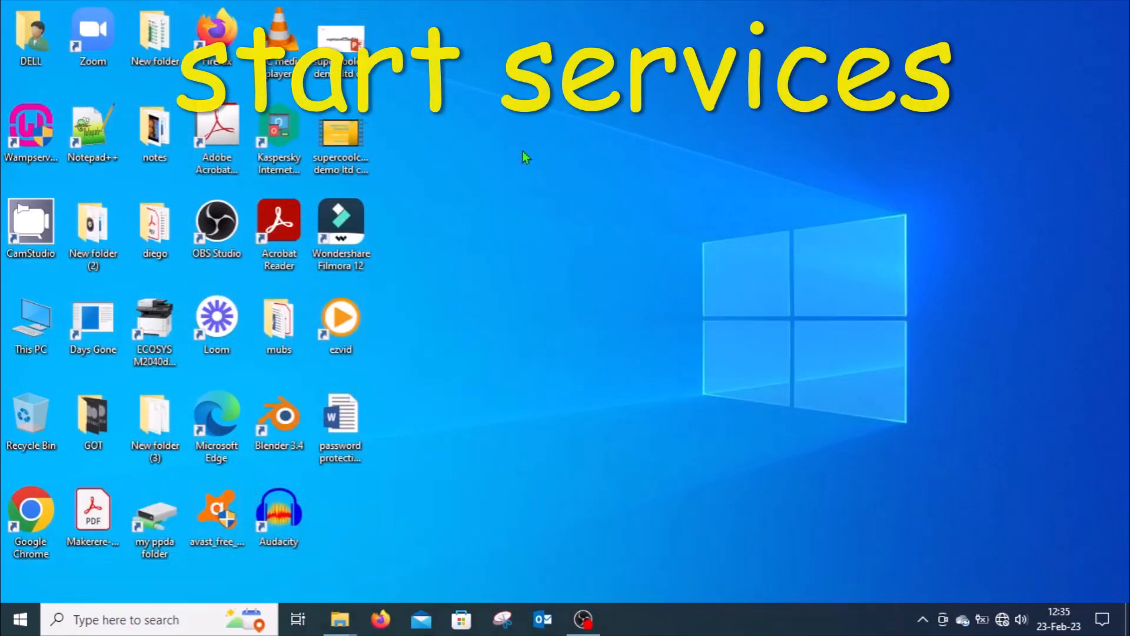
# Launch Wampserver64 to start its services and check its status icon among the hidden notification icons.
pyautogui.doubleClick(30, 127)
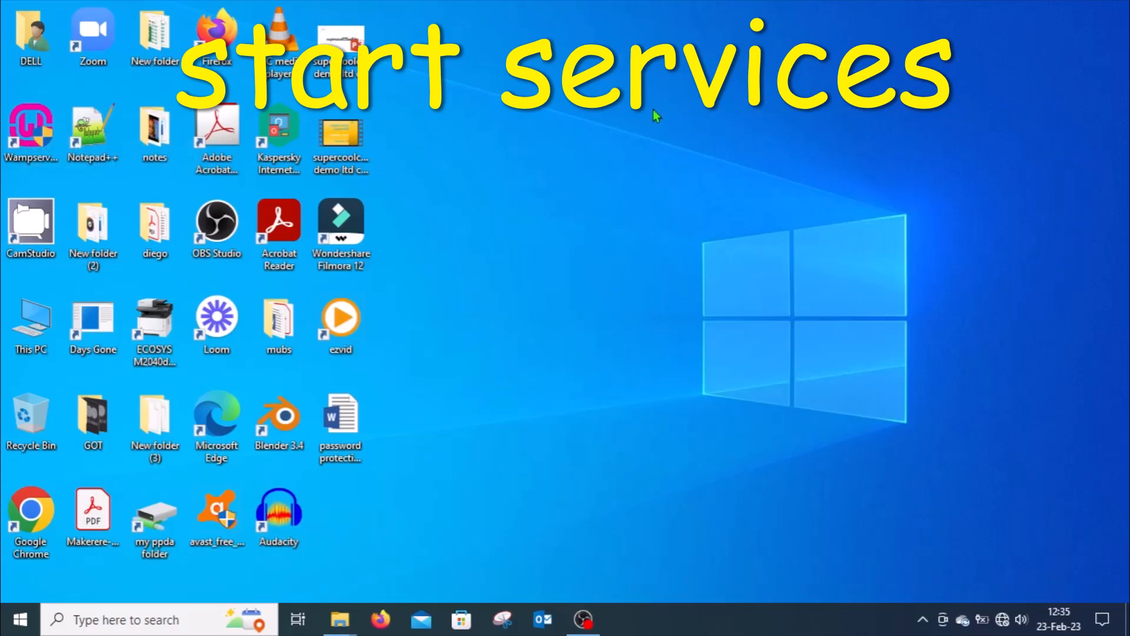
pyautogui.doubleClick(20, 131)
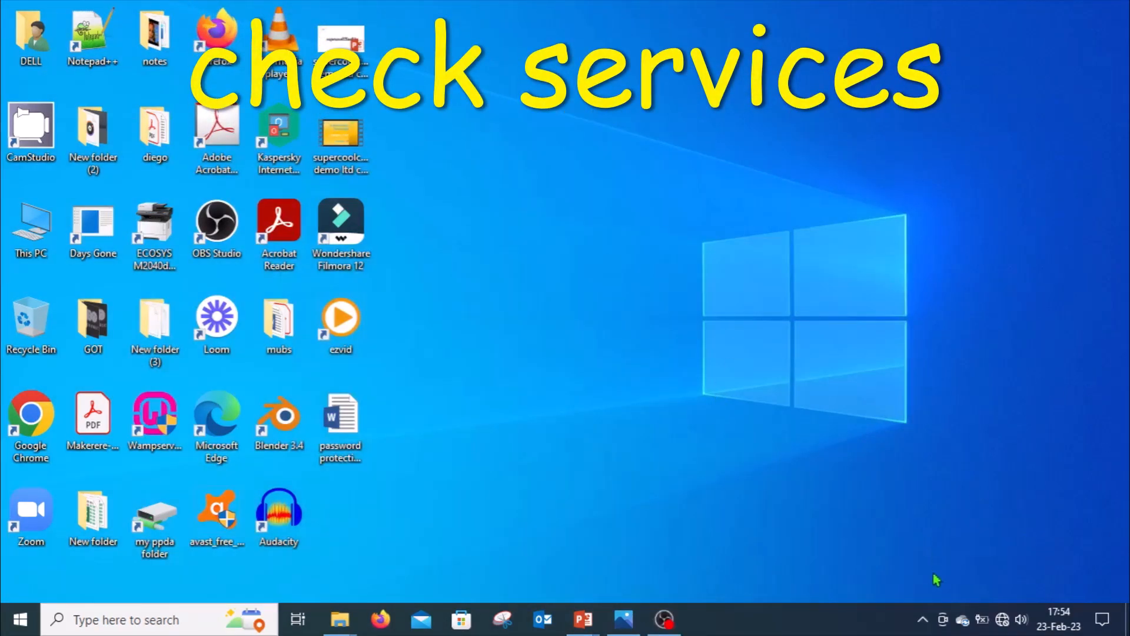
pyautogui.click(923, 620)
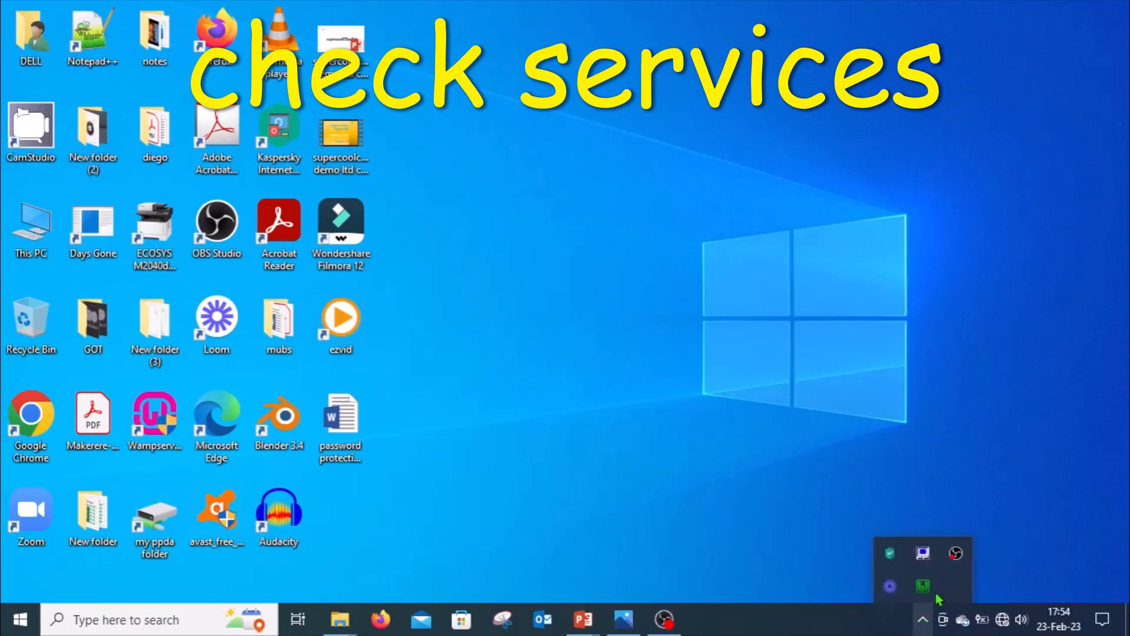
pyautogui.moveTo(937, 597)
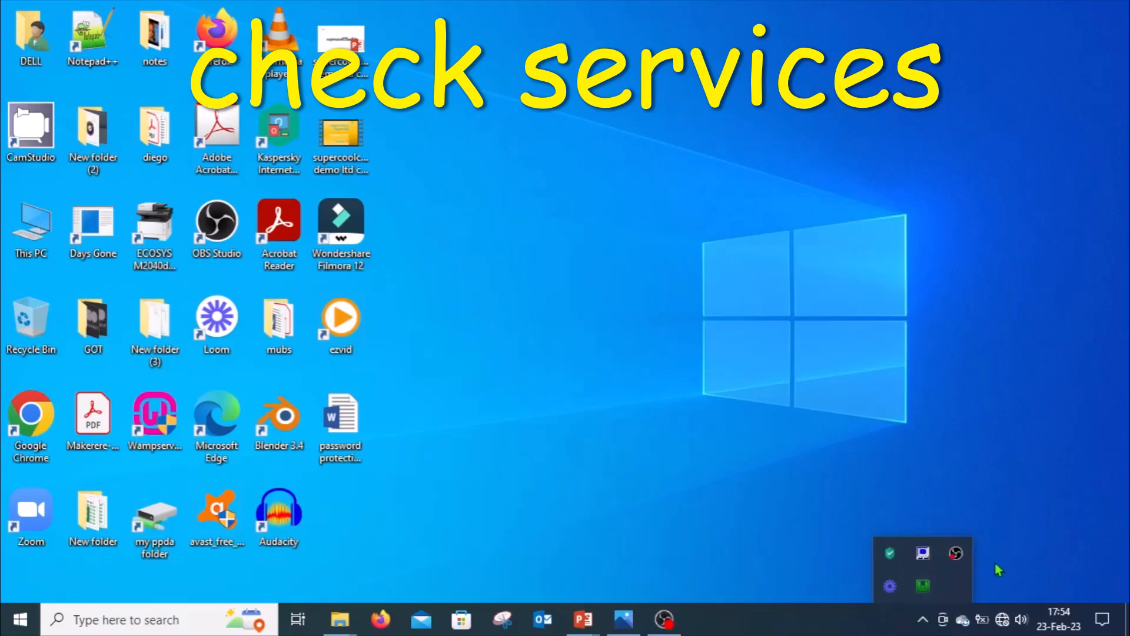
pyautogui.click(626, 197)
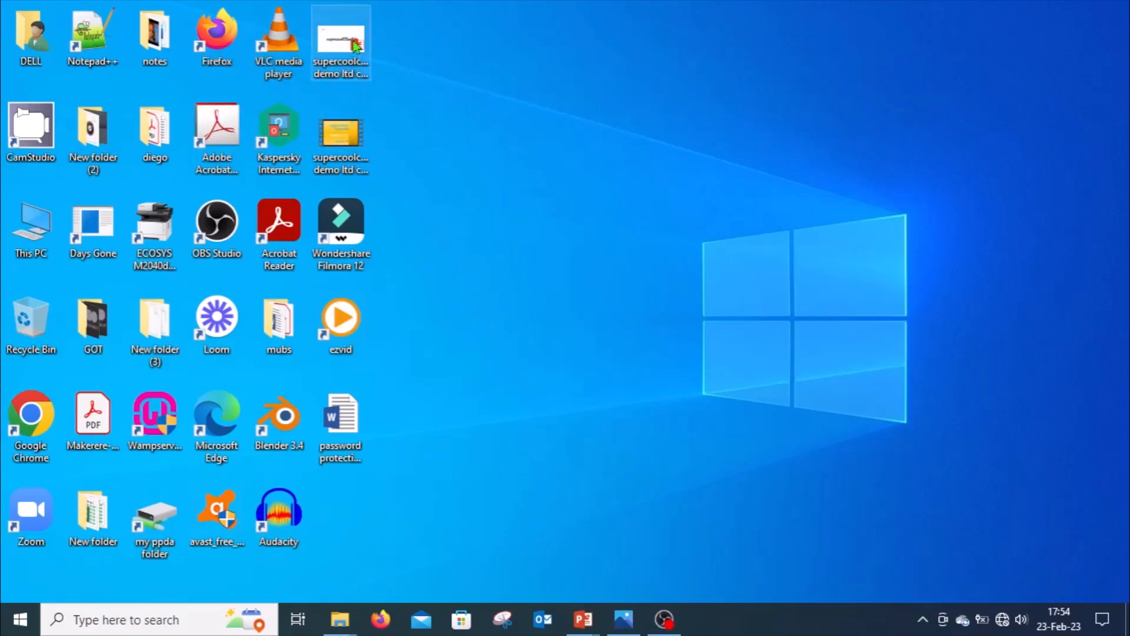
# Retest the server by loading localhost/ in a new Firefox window.
pyautogui.doubleClick(218, 37)
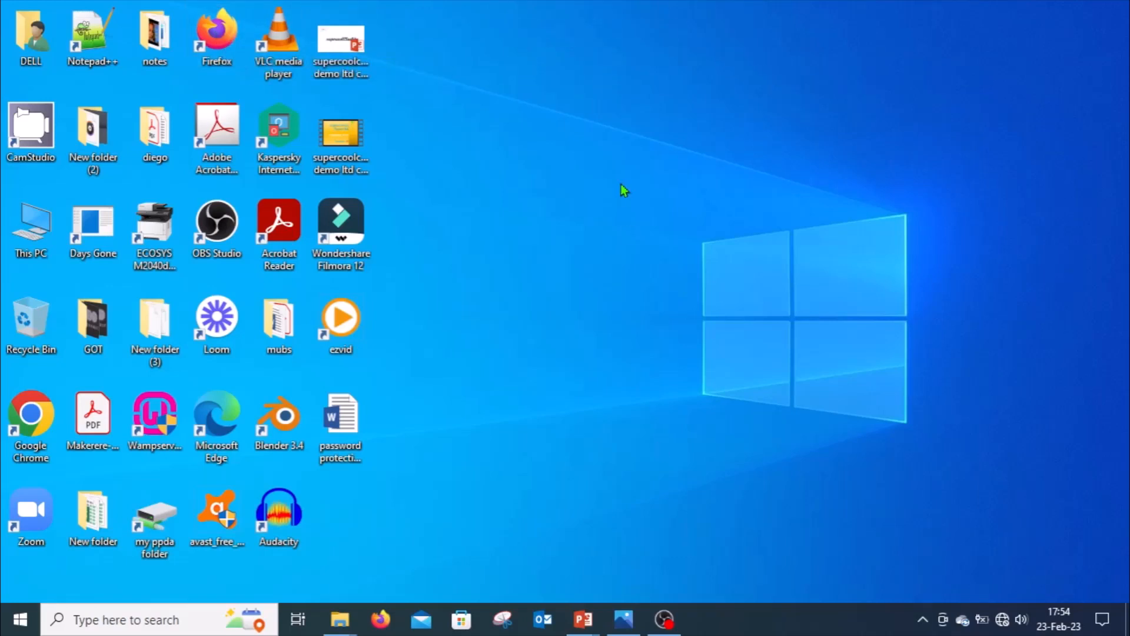
pyautogui.doubleClick(218, 36)
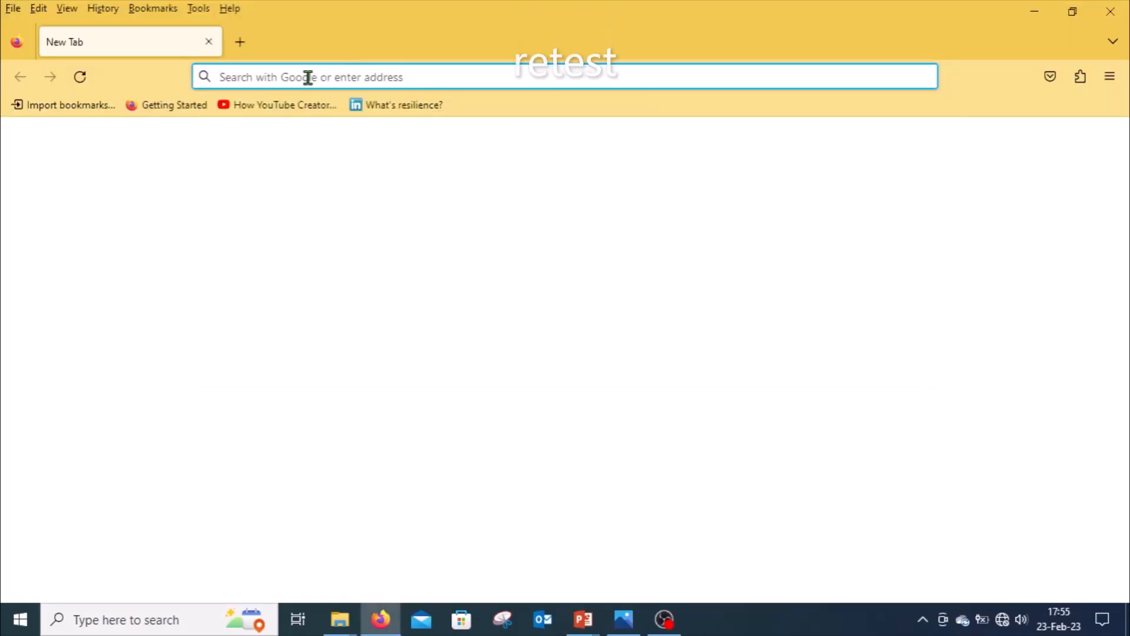
pyautogui.click(308, 77)
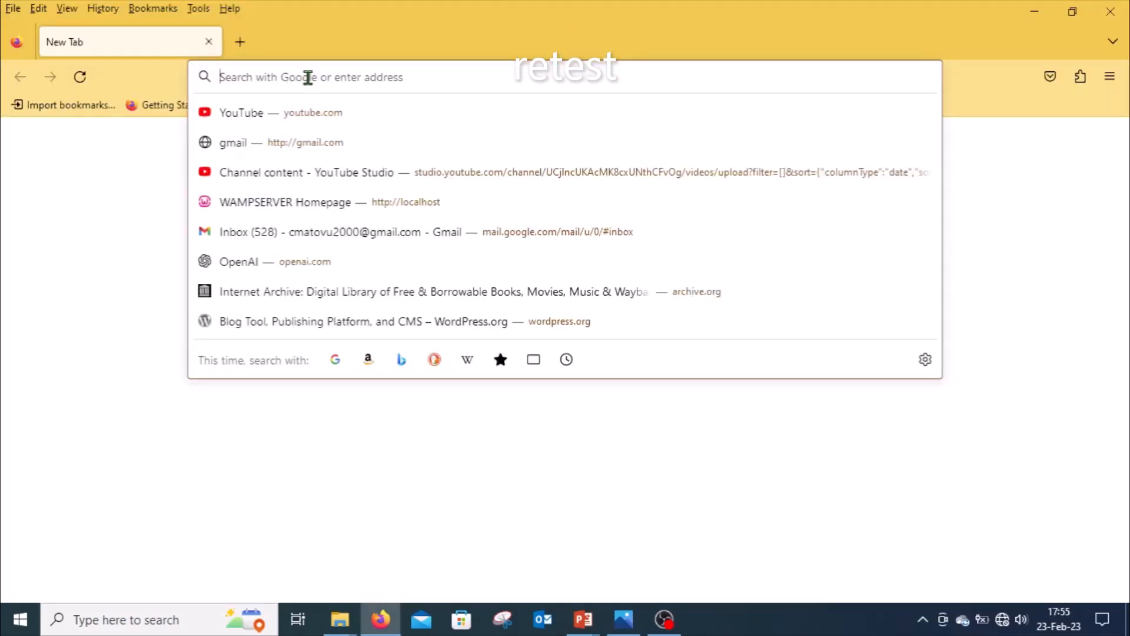
pyautogui.write('localhost/')
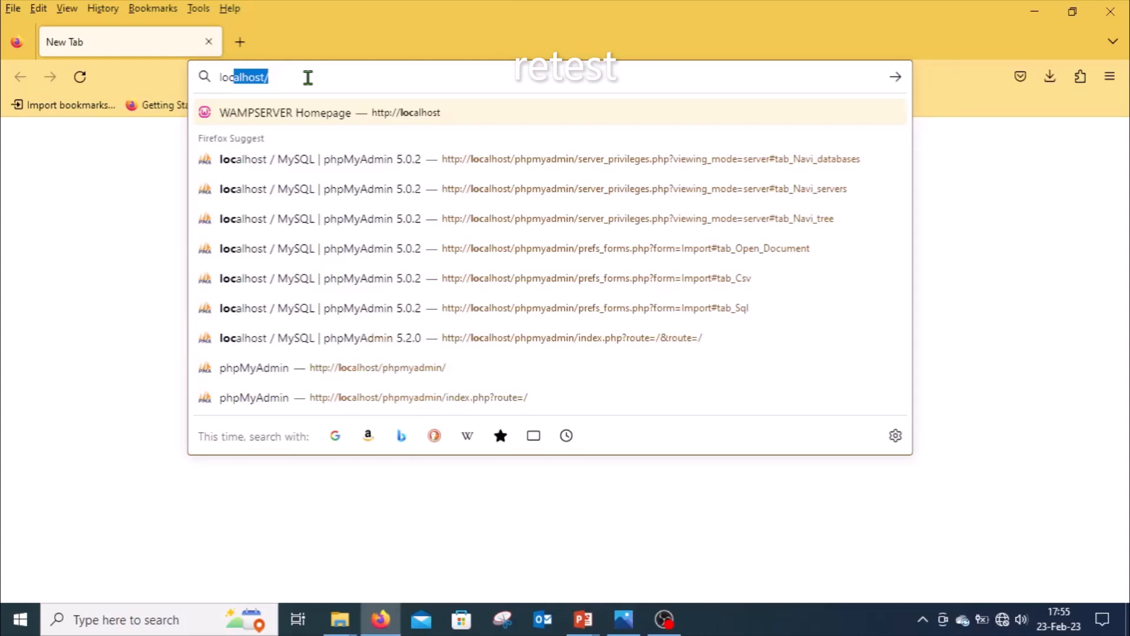
pyautogui.press('Return')
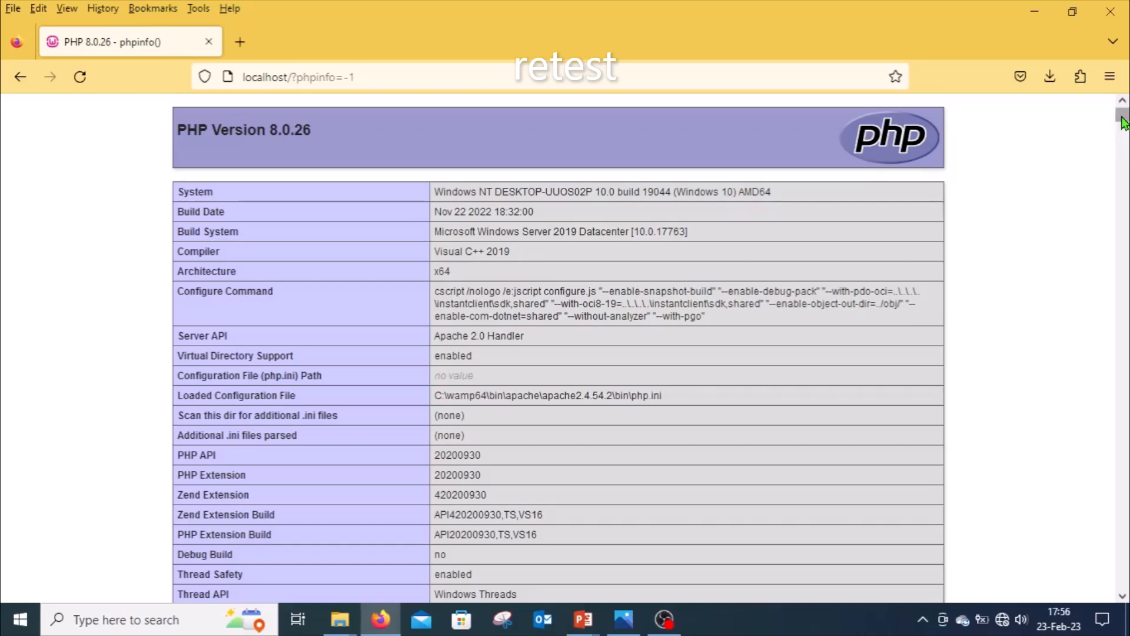
# Read through the phpinfo() page, including the mysqli and xdebug sections, and return to the Wampserver homepage.
pyautogui.moveTo(1123, 122); pyautogui.dragTo(1124, 317)
pyautogui.click(1124, 291)
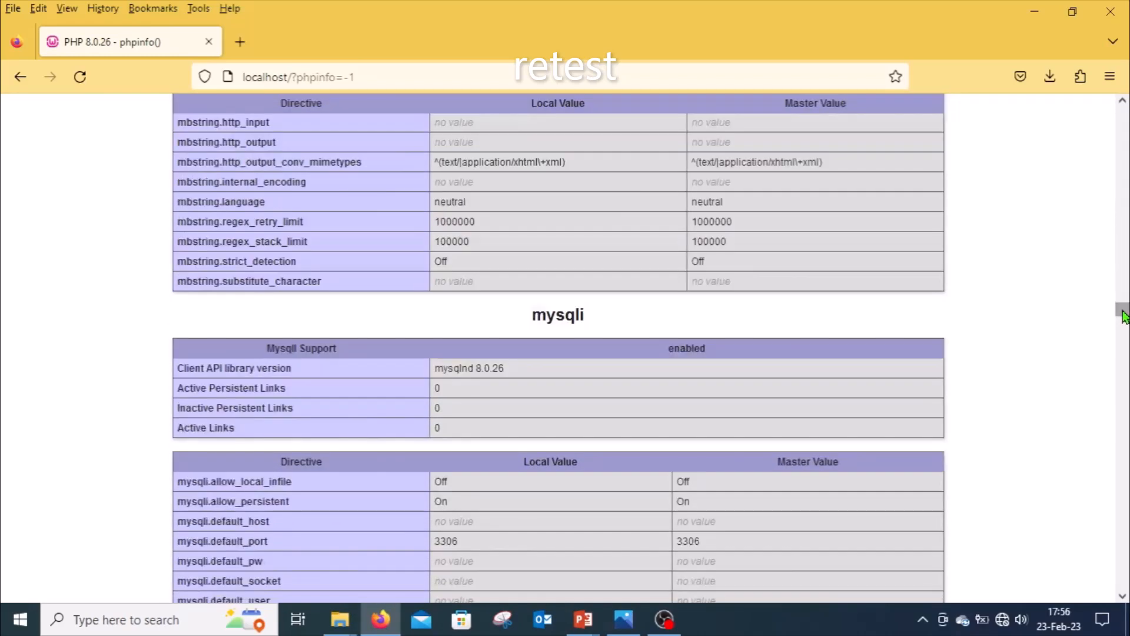
pyautogui.click(1125, 388)
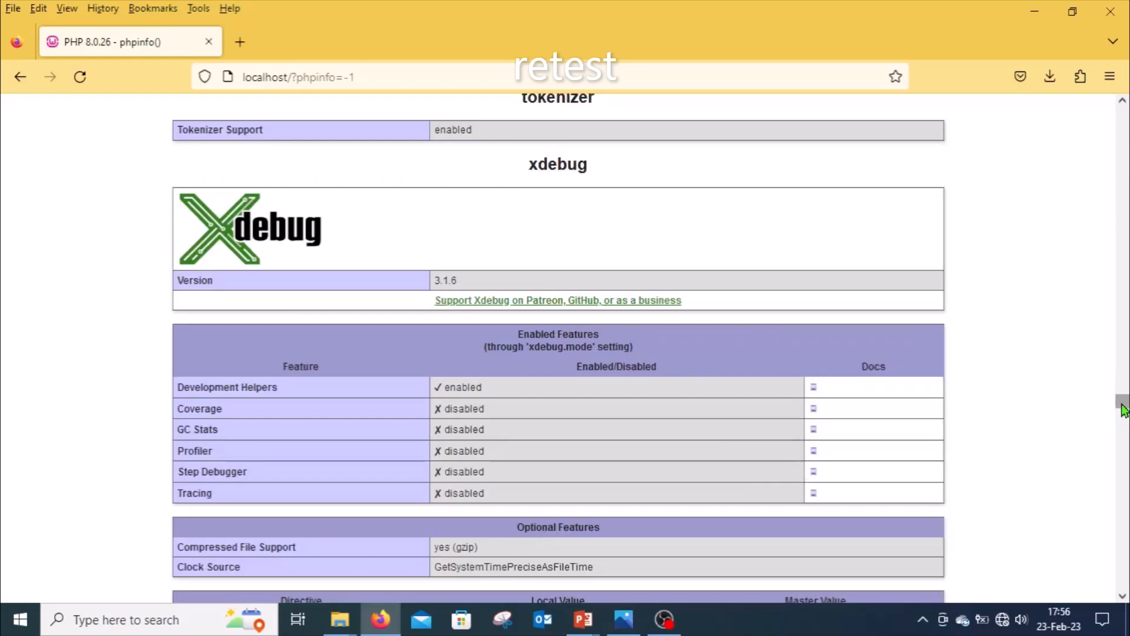
pyautogui.moveTo(1124, 410); pyautogui.dragTo(1106, 499)
pyautogui.moveTo(1123, 170); pyautogui.dragTo(1124, 99)
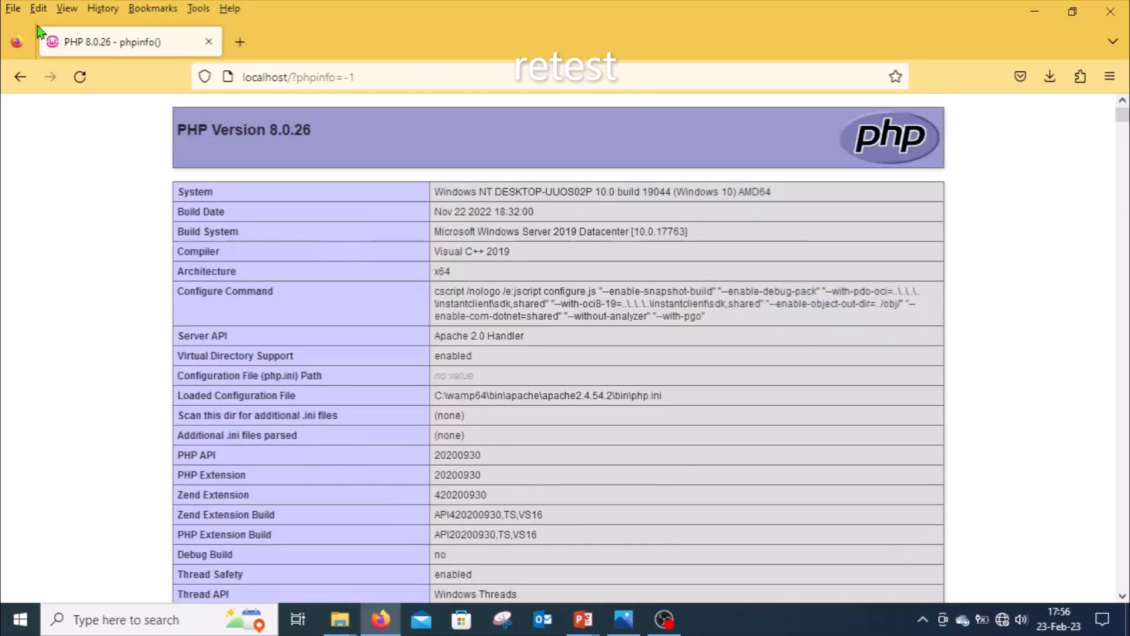
pyautogui.click(19, 79)
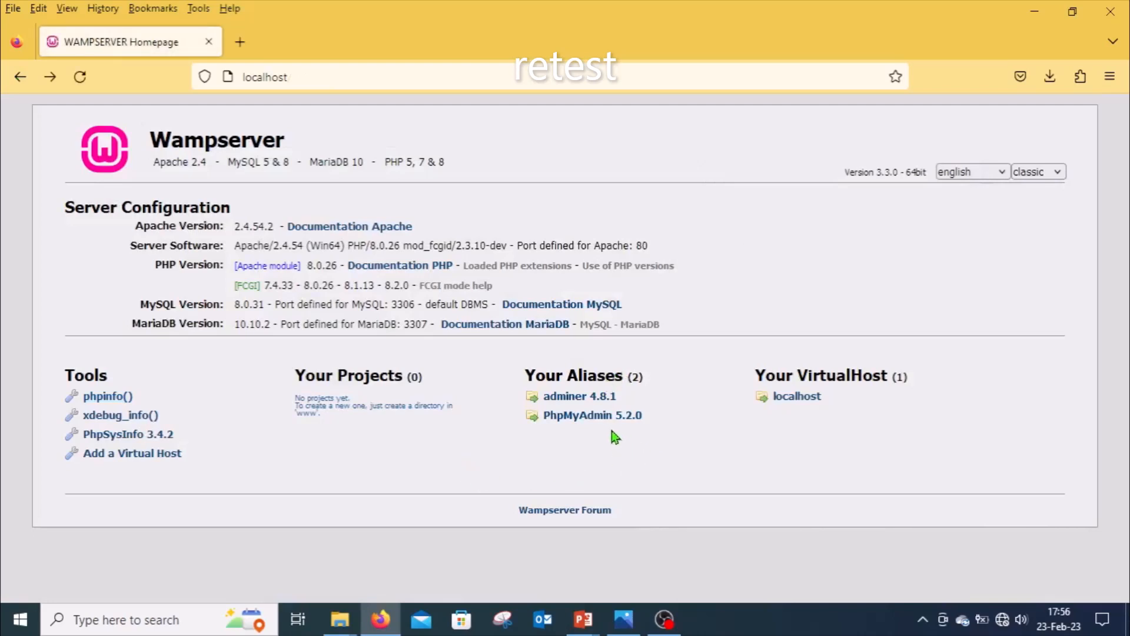
# Open PhpMyAdmin 5.2.0 from the Wampserver aliases and log in as root with MySQL as the server choice.
pyautogui.click(583, 418)
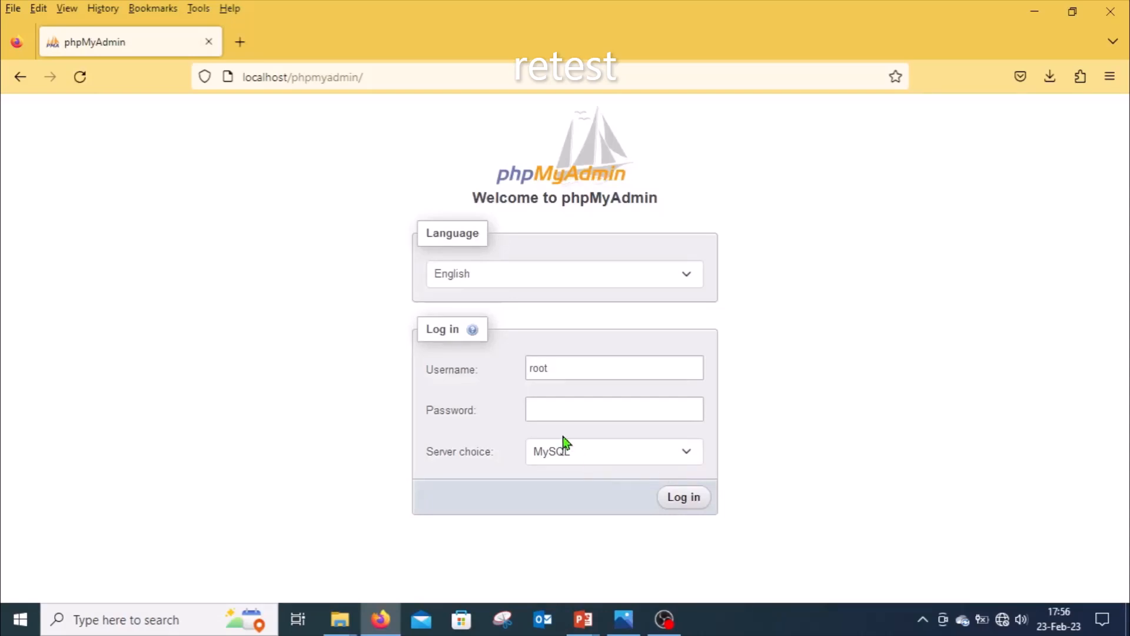
pyautogui.click(551, 406)
pyautogui.click(670, 402)
pyautogui.click(694, 499)
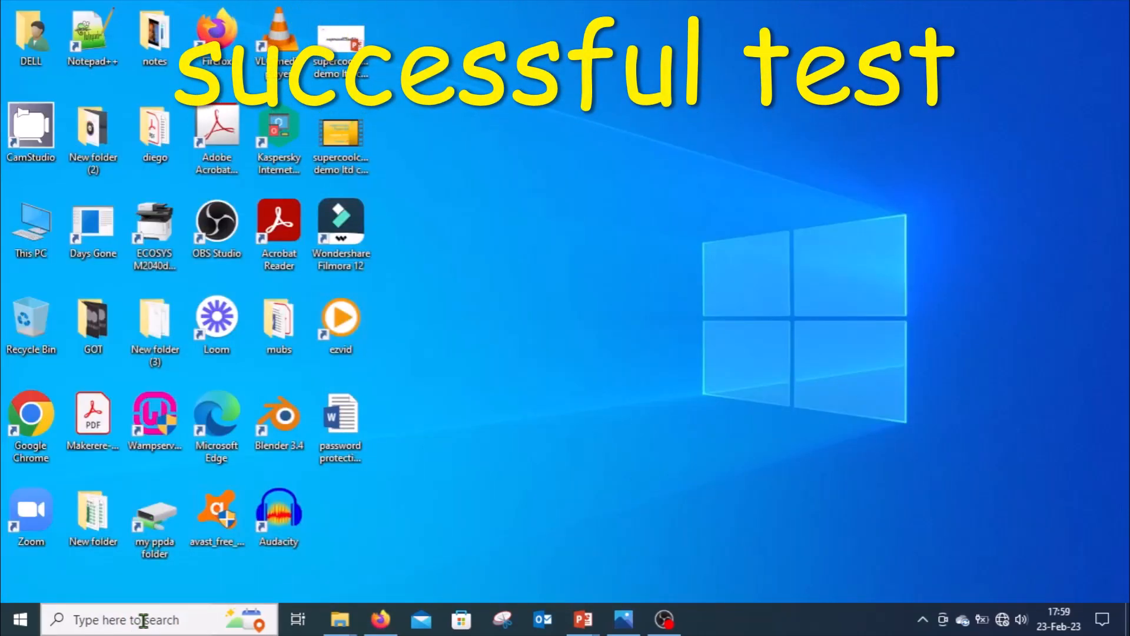
# Open the Windows Services app and locate the wampapache64, wampmariadb64 and wampmysqld64 services in the list.
pyautogui.click(143, 620)
pyautogui.write('service')
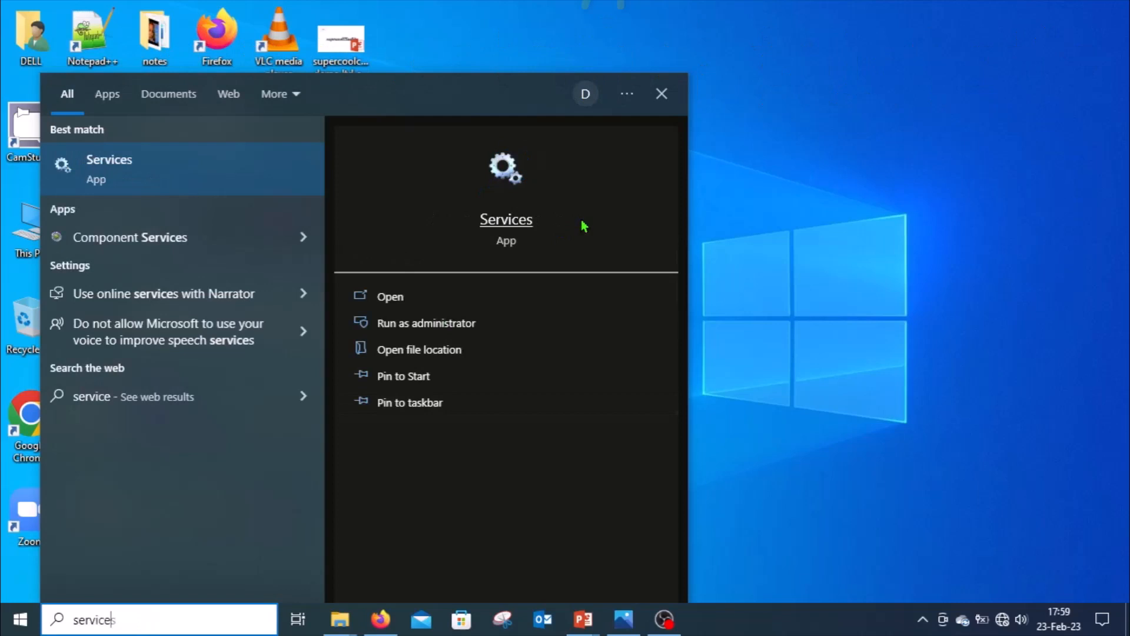
pyautogui.click(513, 222)
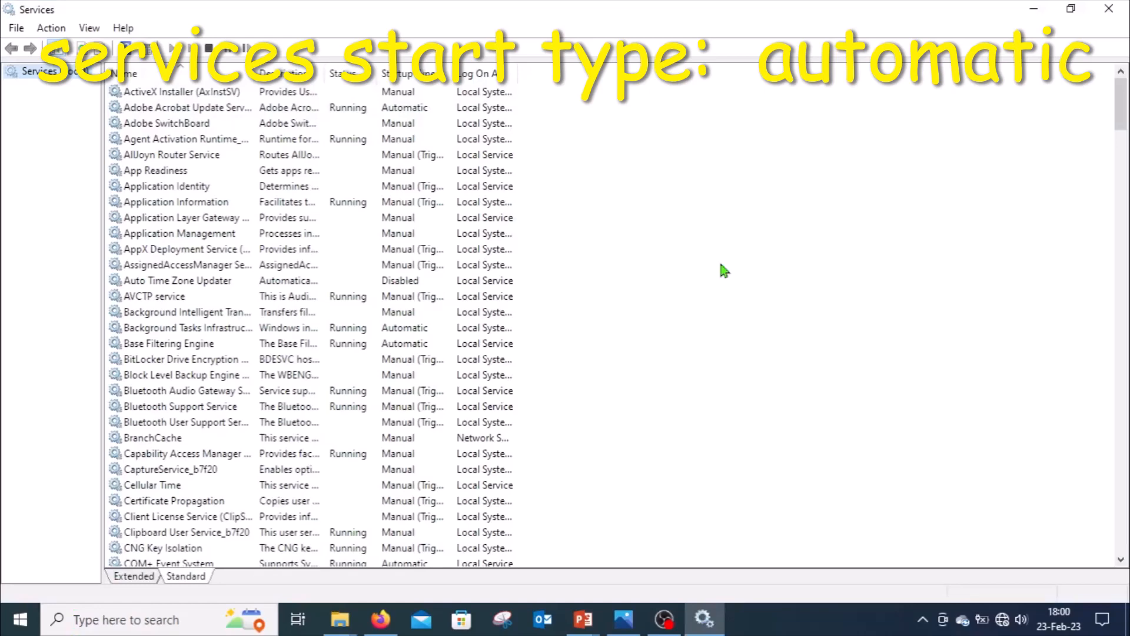
pyautogui.moveTo(1124, 103); pyautogui.dragTo(1125, 422)
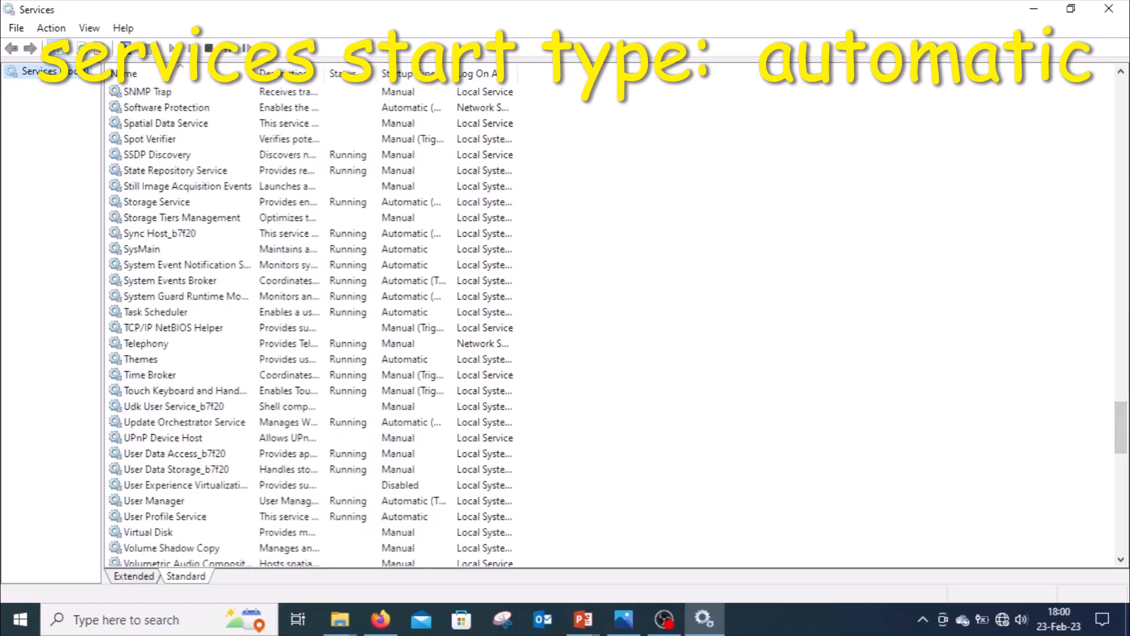
pyautogui.moveTo(1125, 449); pyautogui.dragTo(1125, 497)
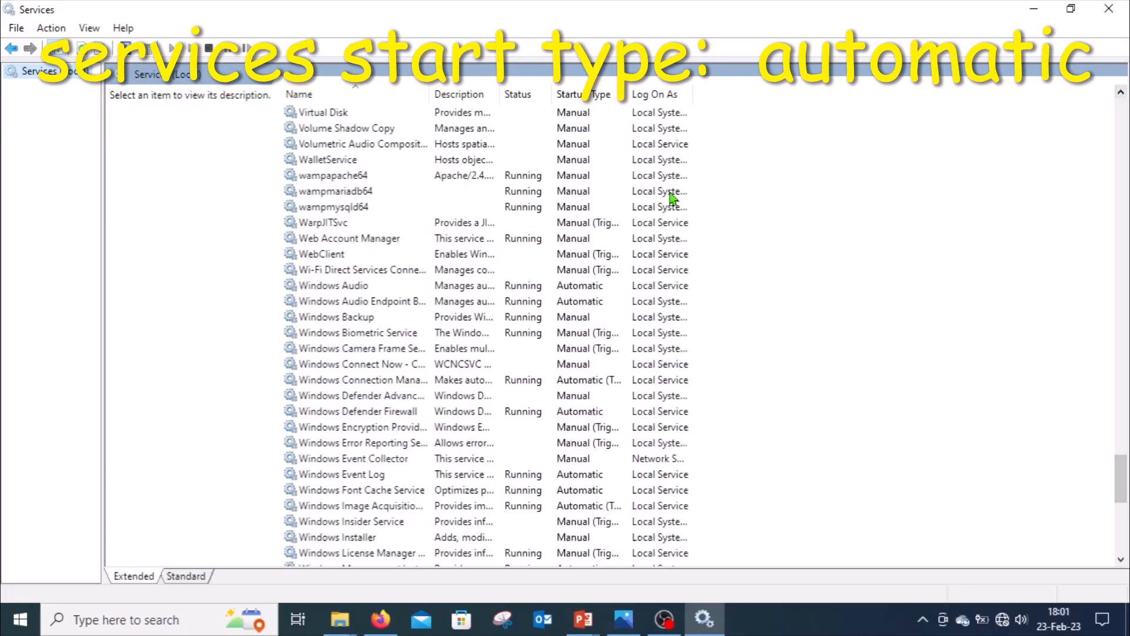
# Set the startup type of the wampapache64 service to Automatic and apply the change.
pyautogui.doubleClick(537, 177)
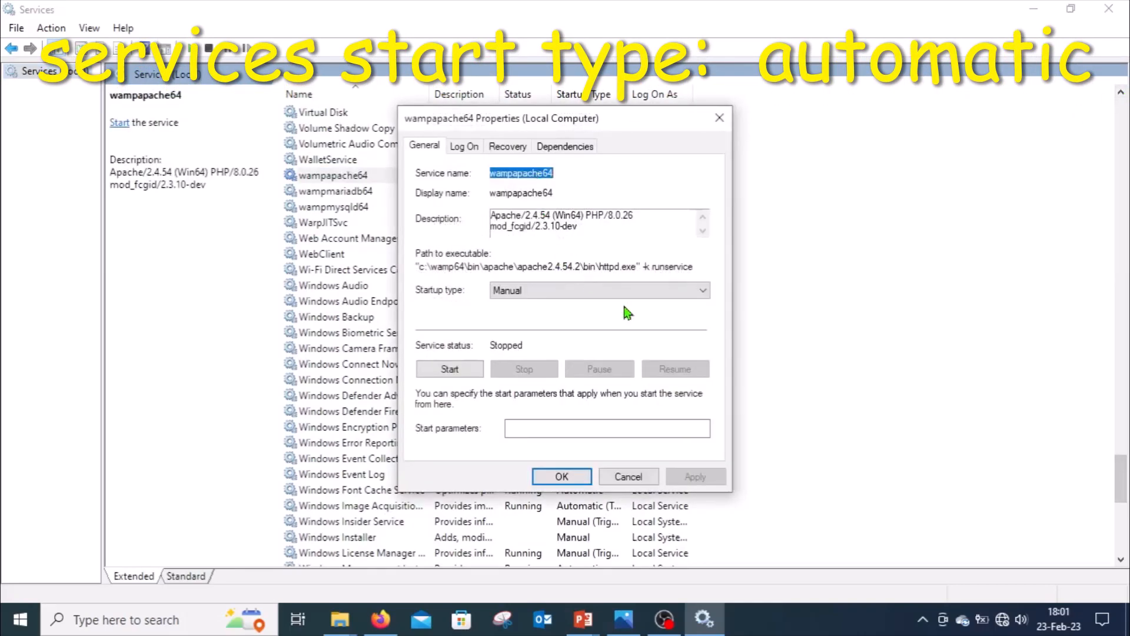
pyautogui.click(704, 294)
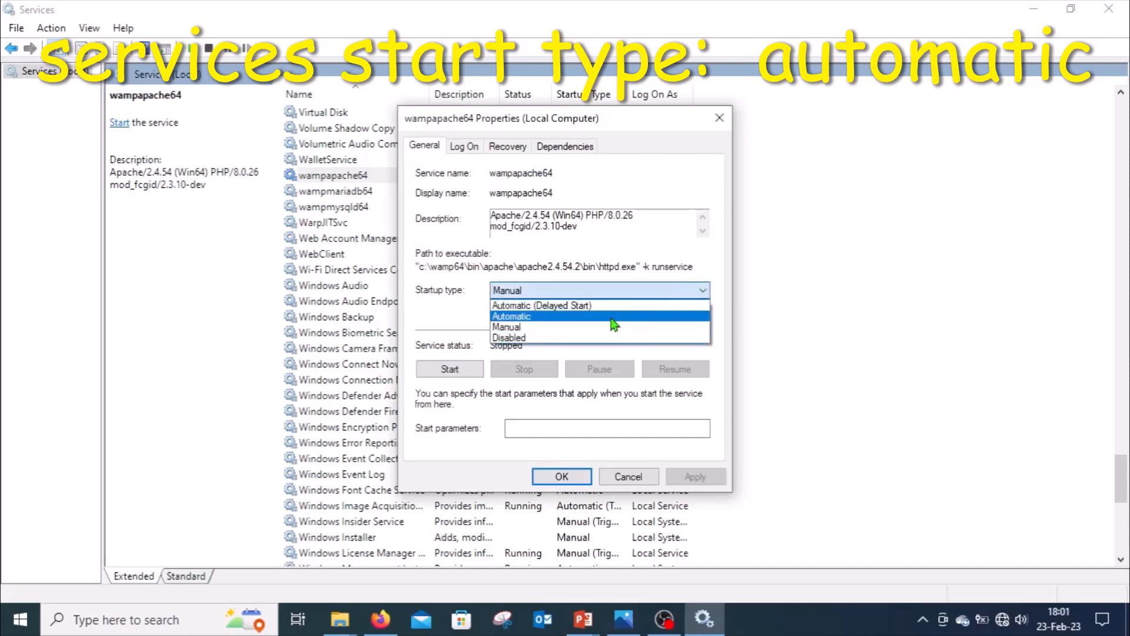
pyautogui.click(559, 315)
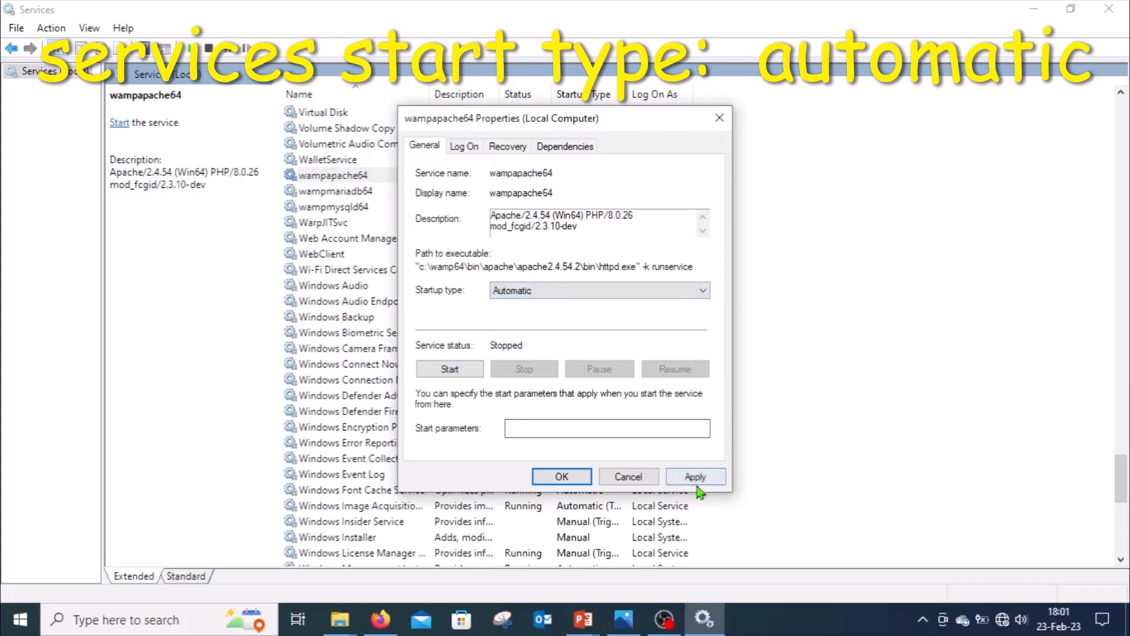
pyautogui.click(695, 477)
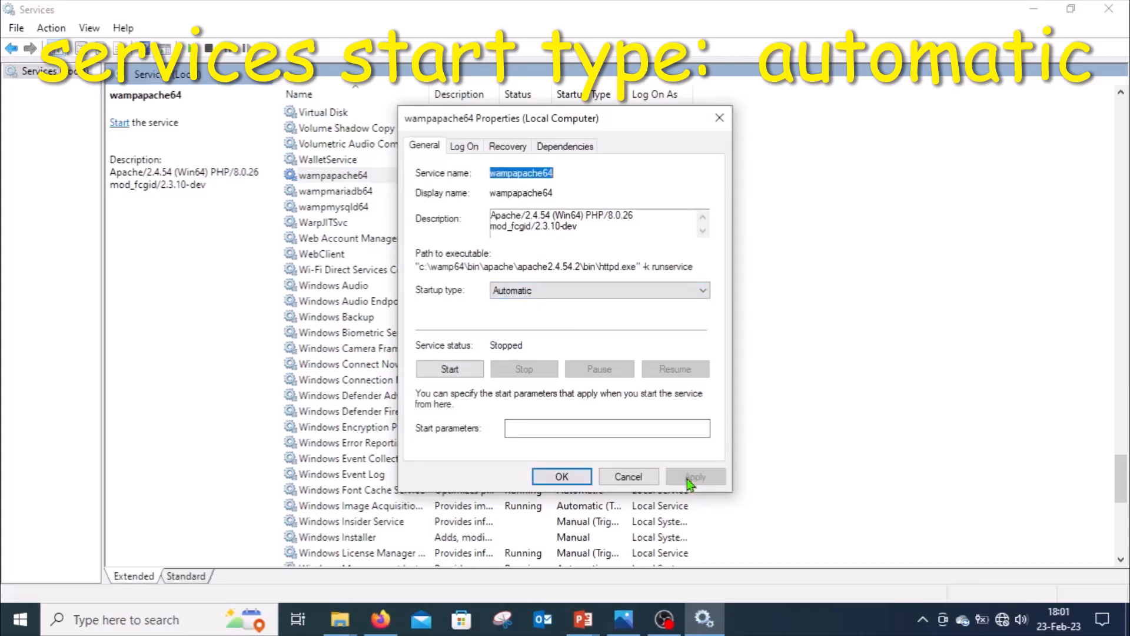
pyautogui.click(562, 476)
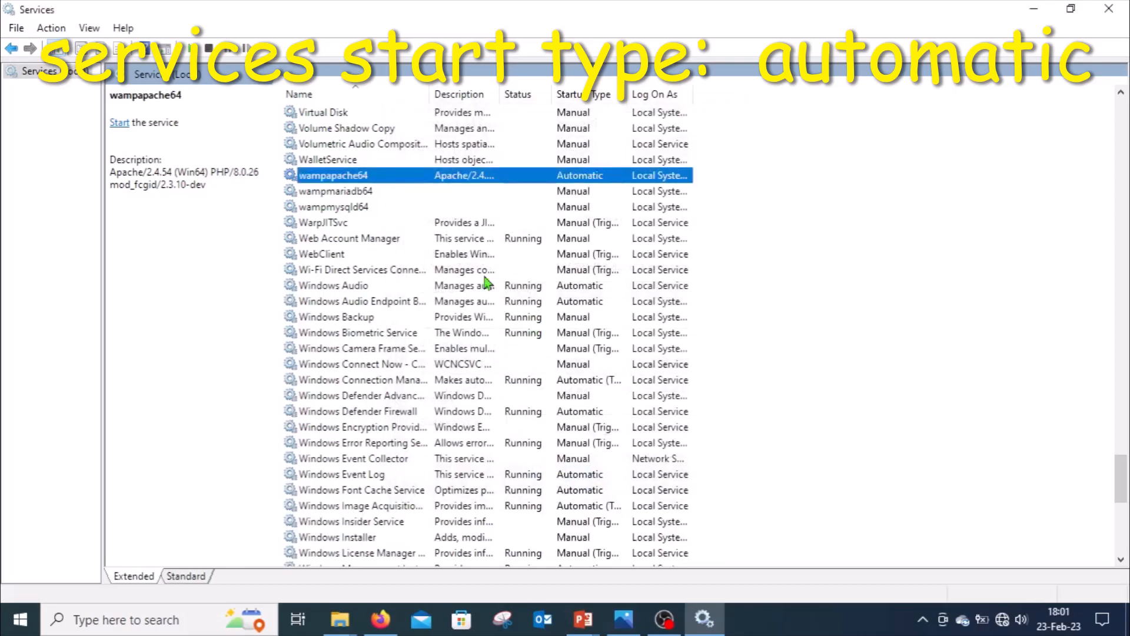
# Set the startup type of the wampmariadb64 service to Automatic and apply the change.
pyautogui.click(504, 193)
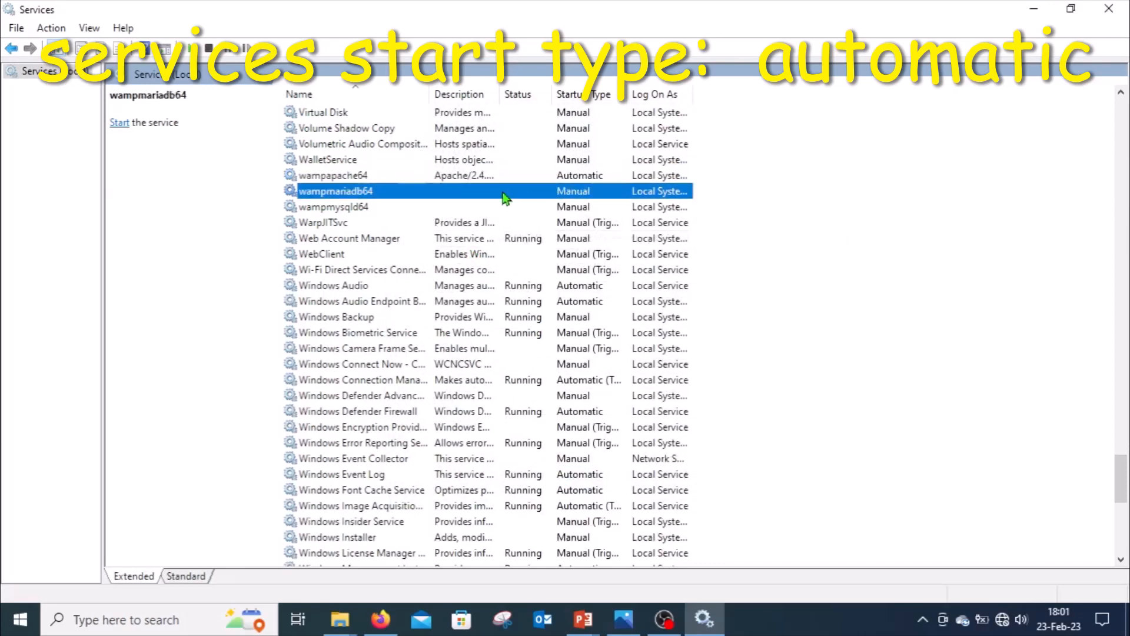
pyautogui.doubleClick(613, 194)
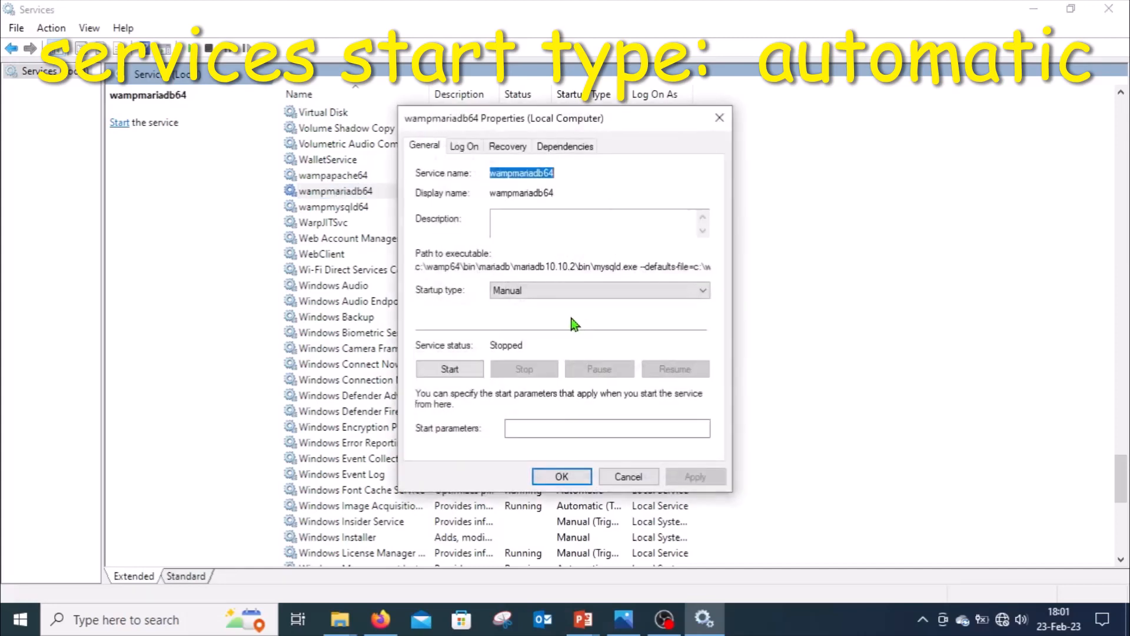
pyautogui.click(702, 292)
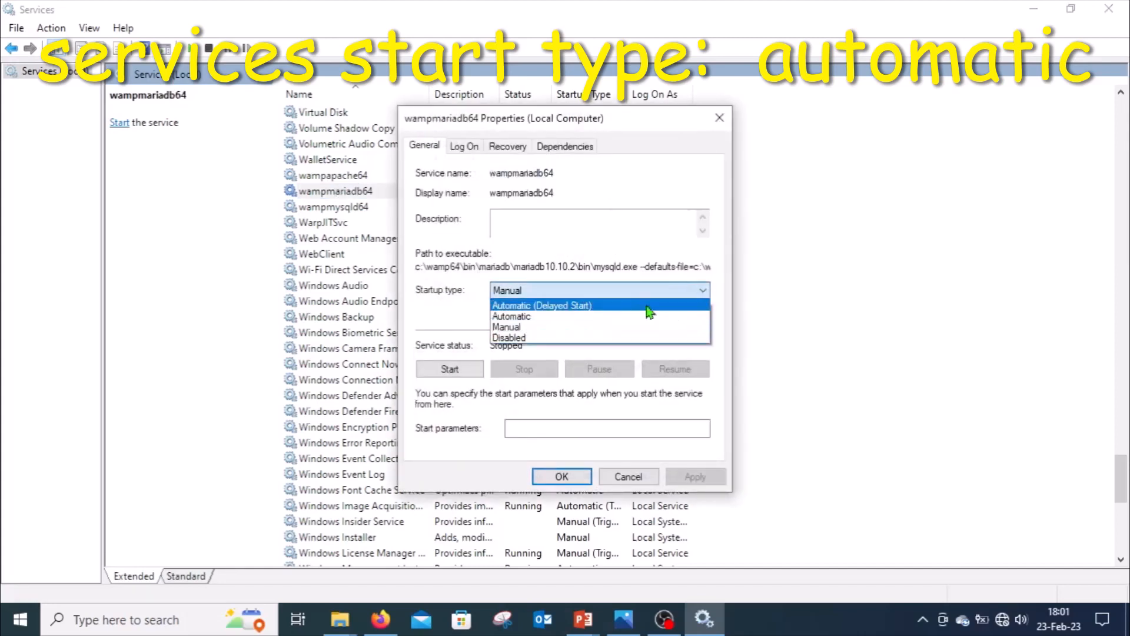
pyautogui.click(588, 317)
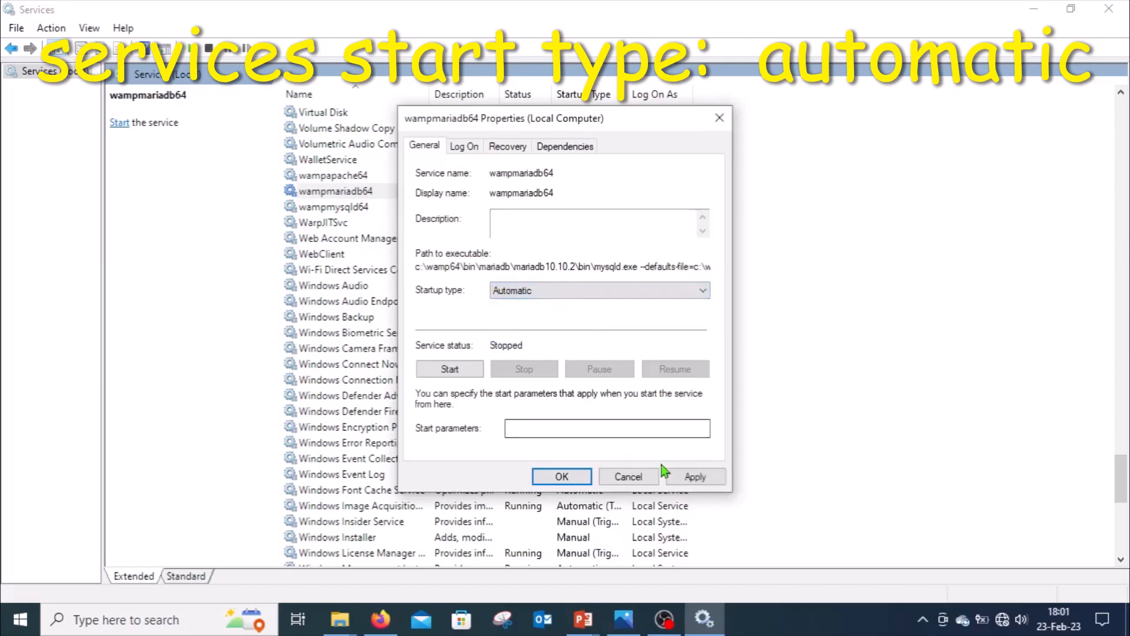
pyautogui.click(694, 476)
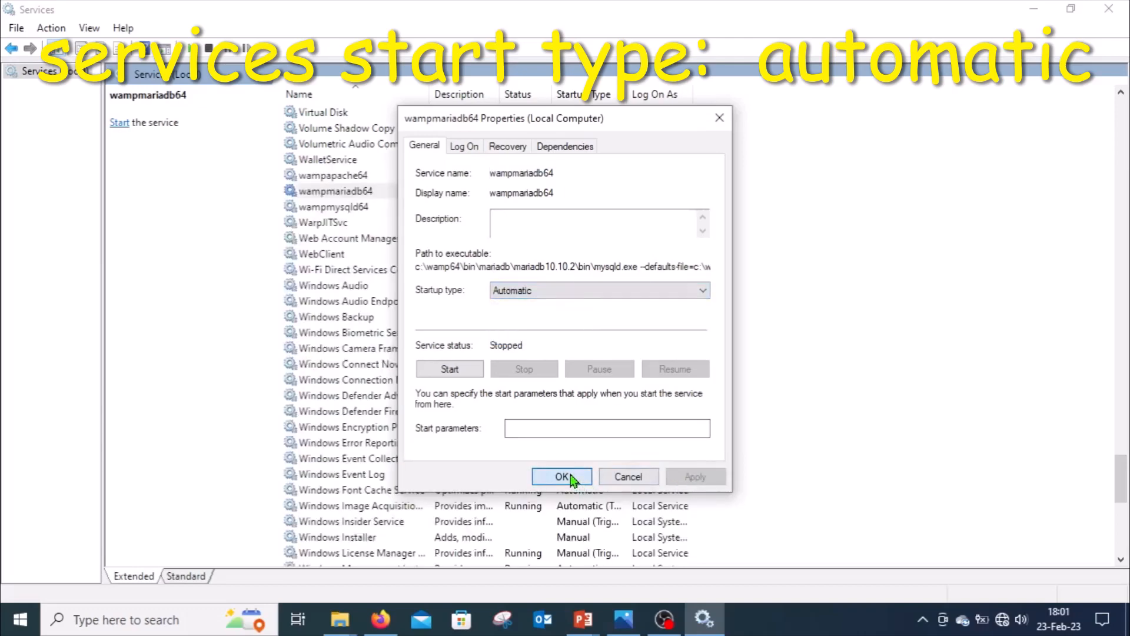
pyautogui.click(571, 475)
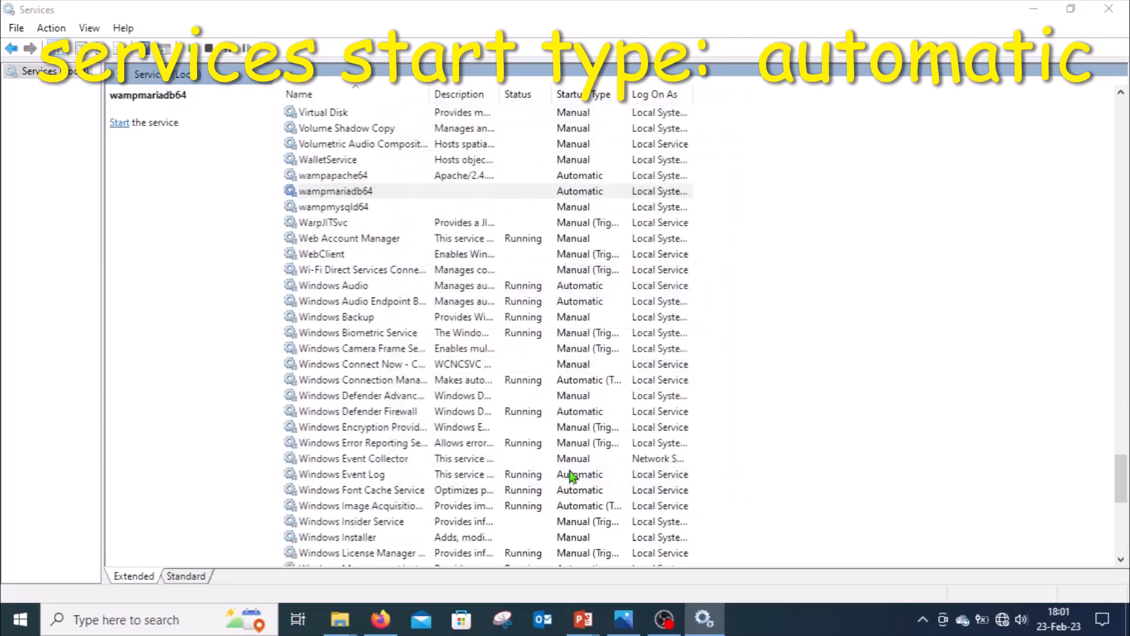
# Set the startup type of the wampmysqld64 service to Automatic, apply the change and close the Services window.
pyautogui.click(545, 207)
pyautogui.doubleClick(542, 206)
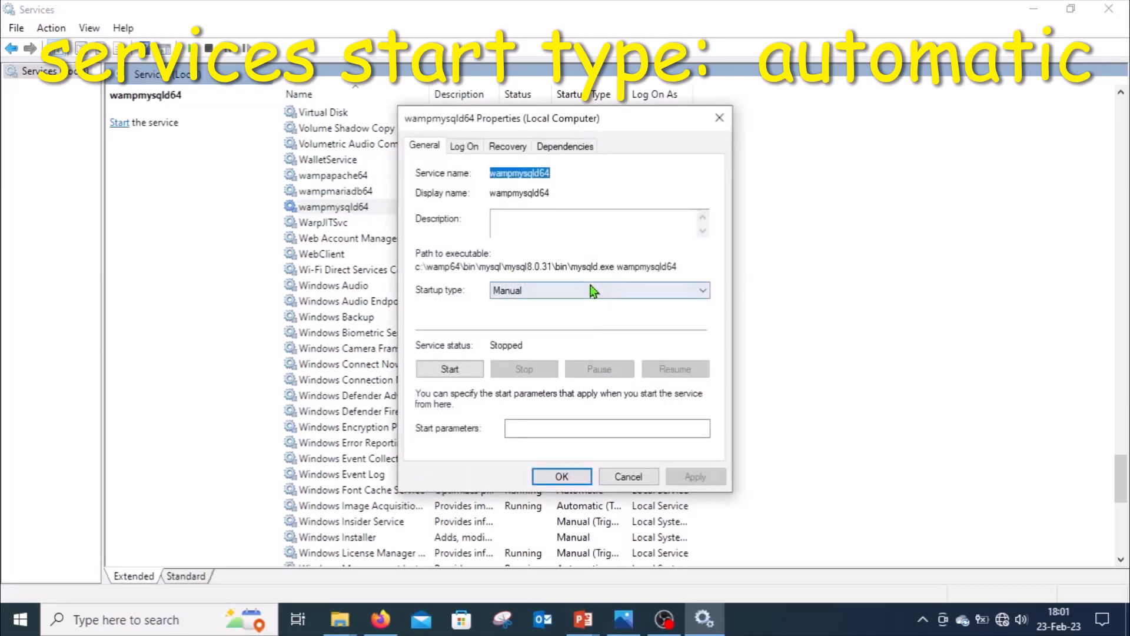
pyautogui.click(705, 292)
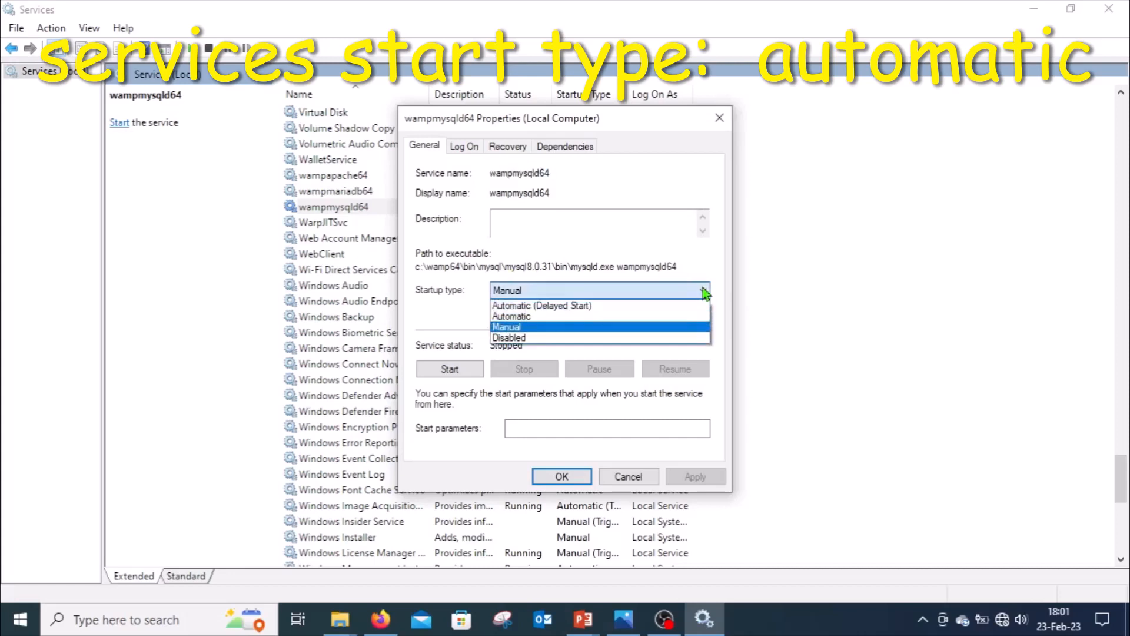
pyautogui.click(552, 319)
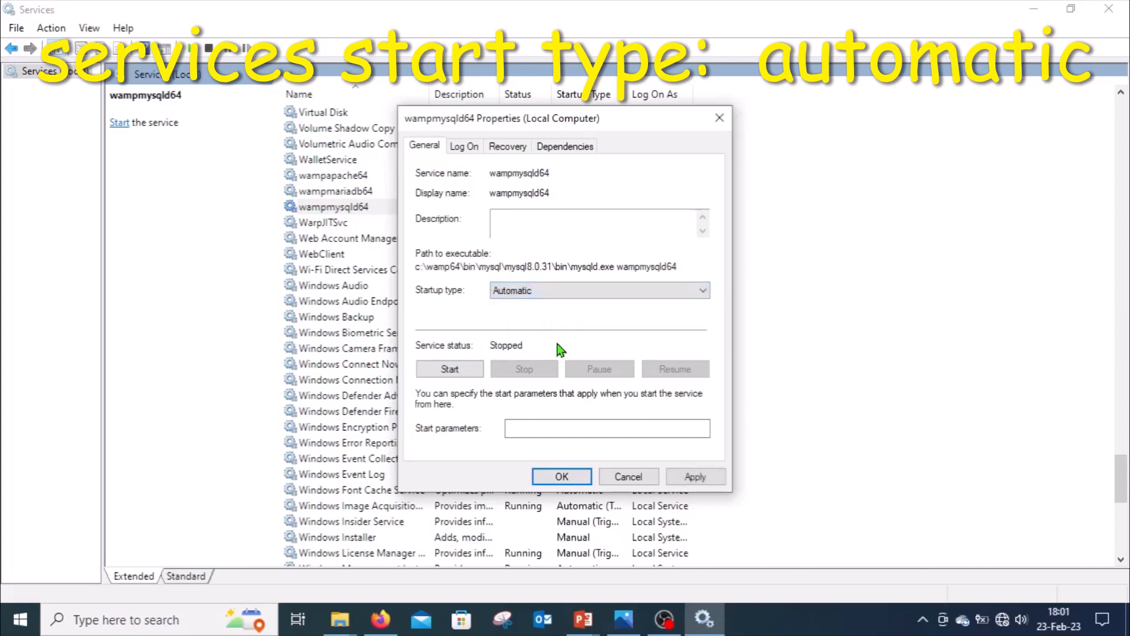
pyautogui.click(696, 478)
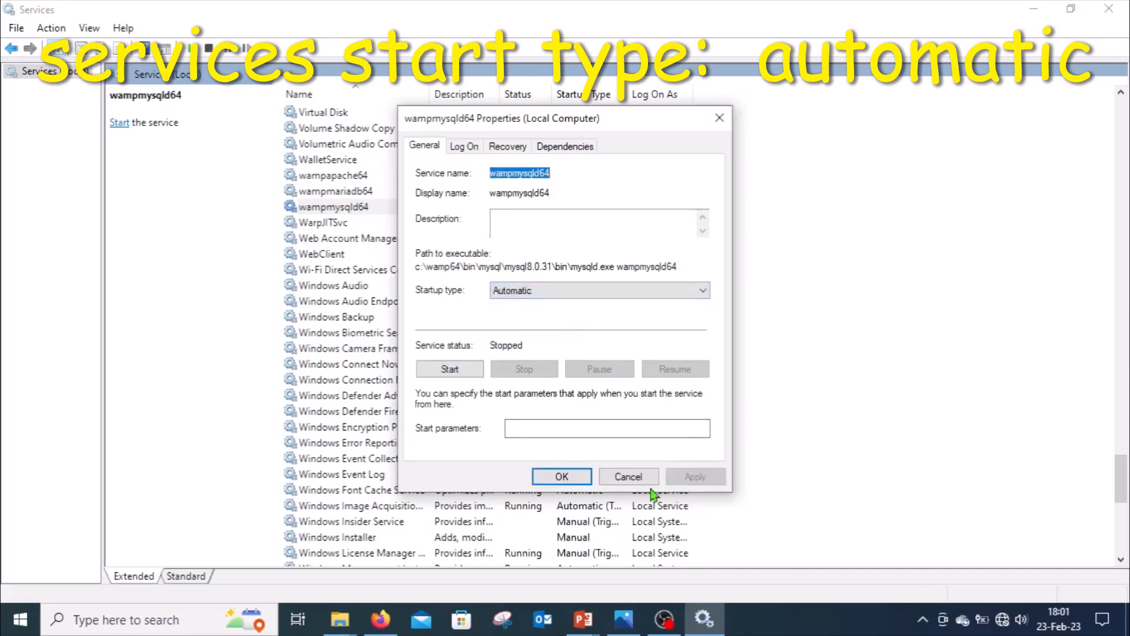
pyautogui.click(559, 479)
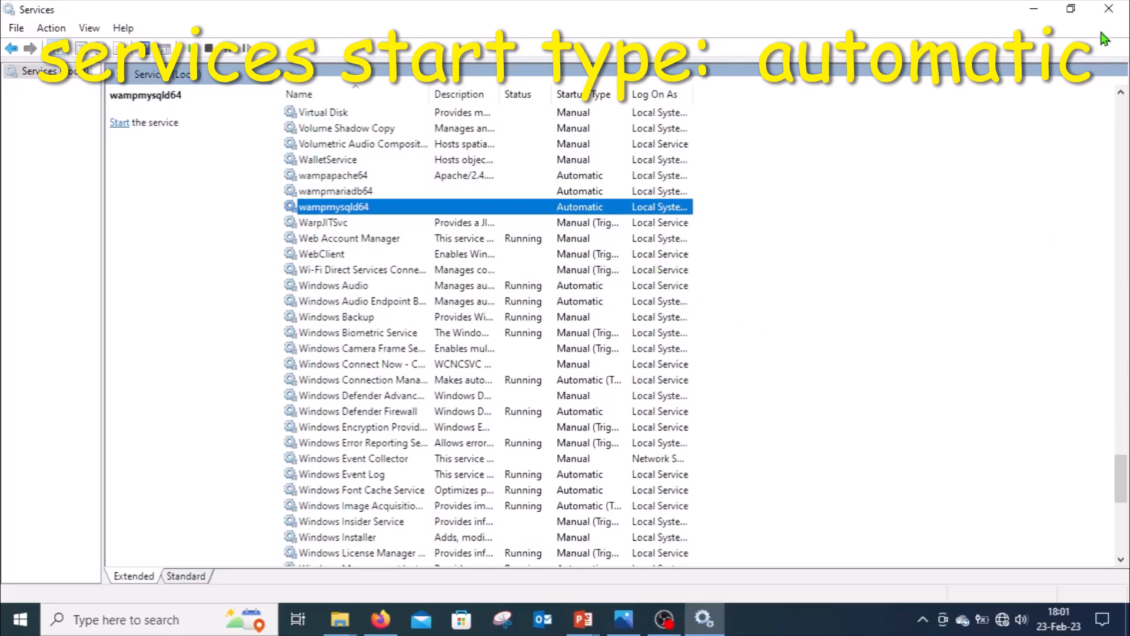
pyautogui.click(1110, 11)
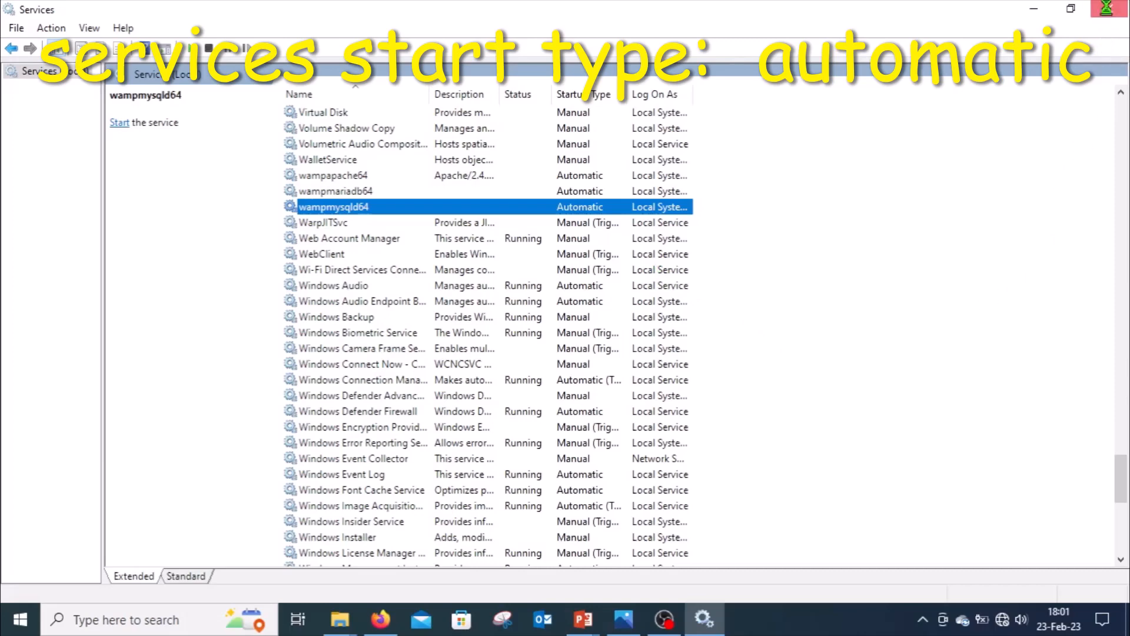